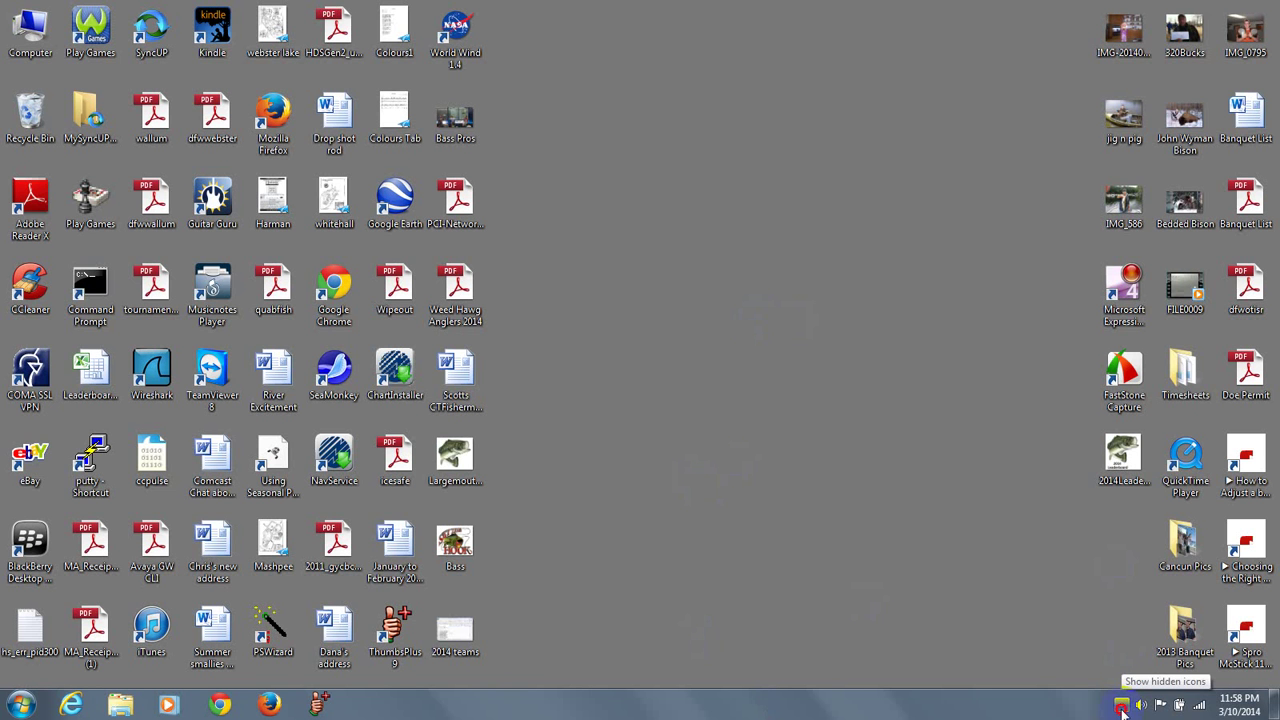
click(1122, 706)
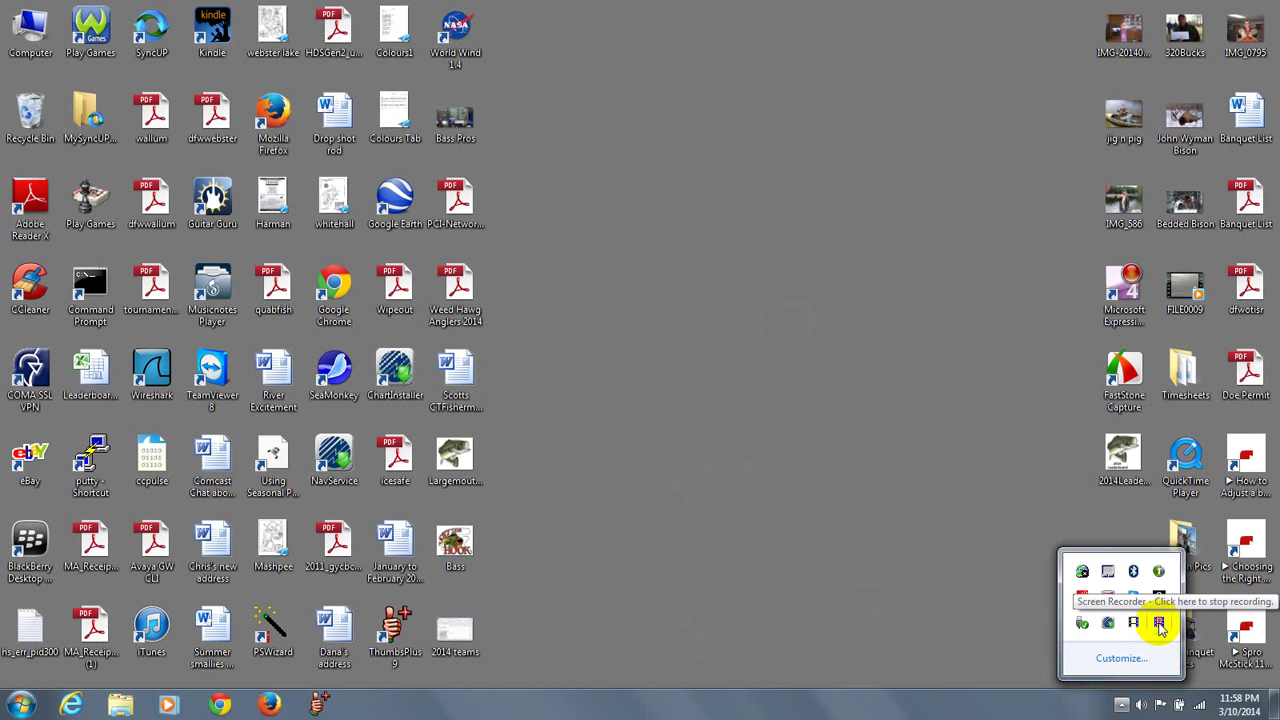
click(1160, 622)
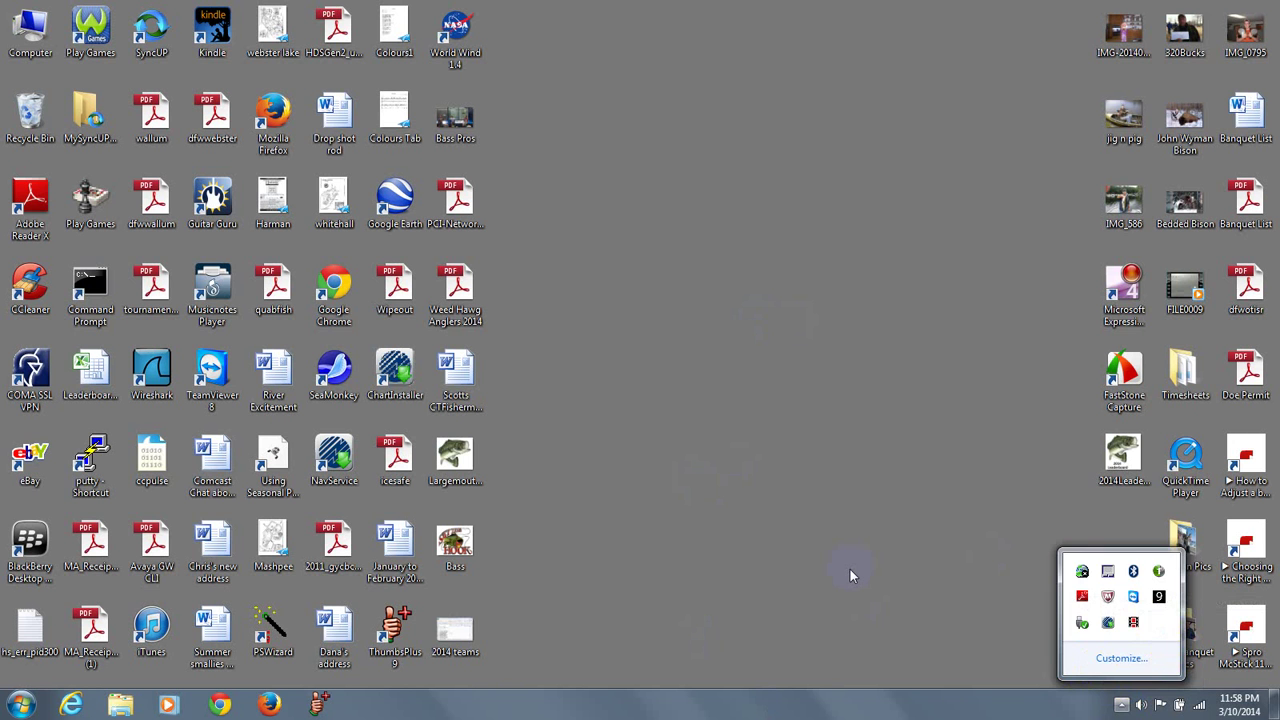
click(850, 576)
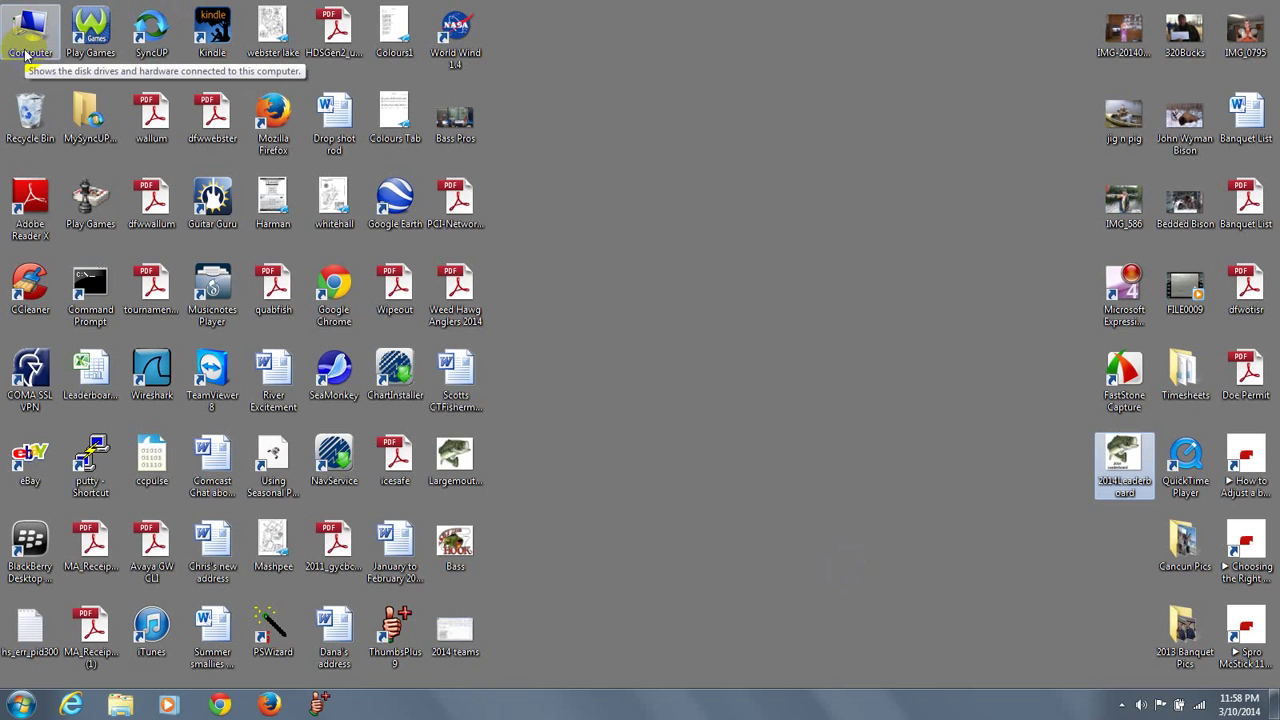
- Look at the OS (C:) drive's folders and the option for creating a new folder there, and close the window
double_click(27, 57)
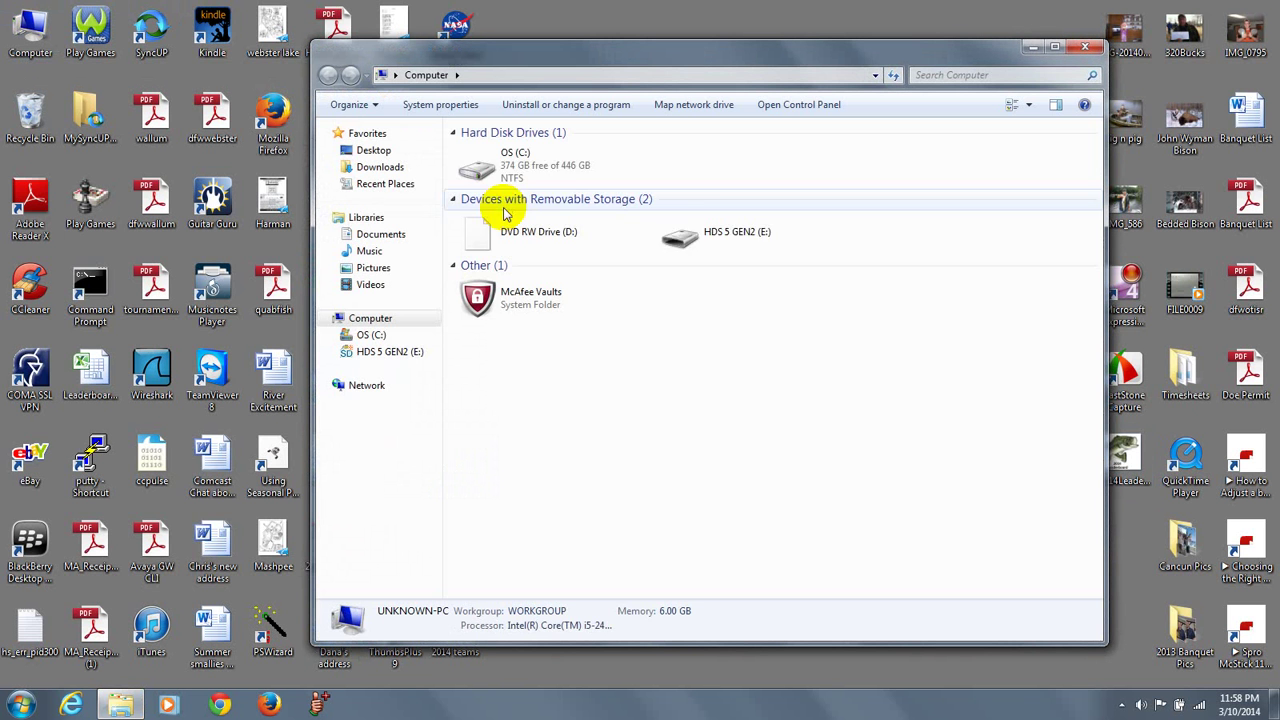
double_click(478, 168)
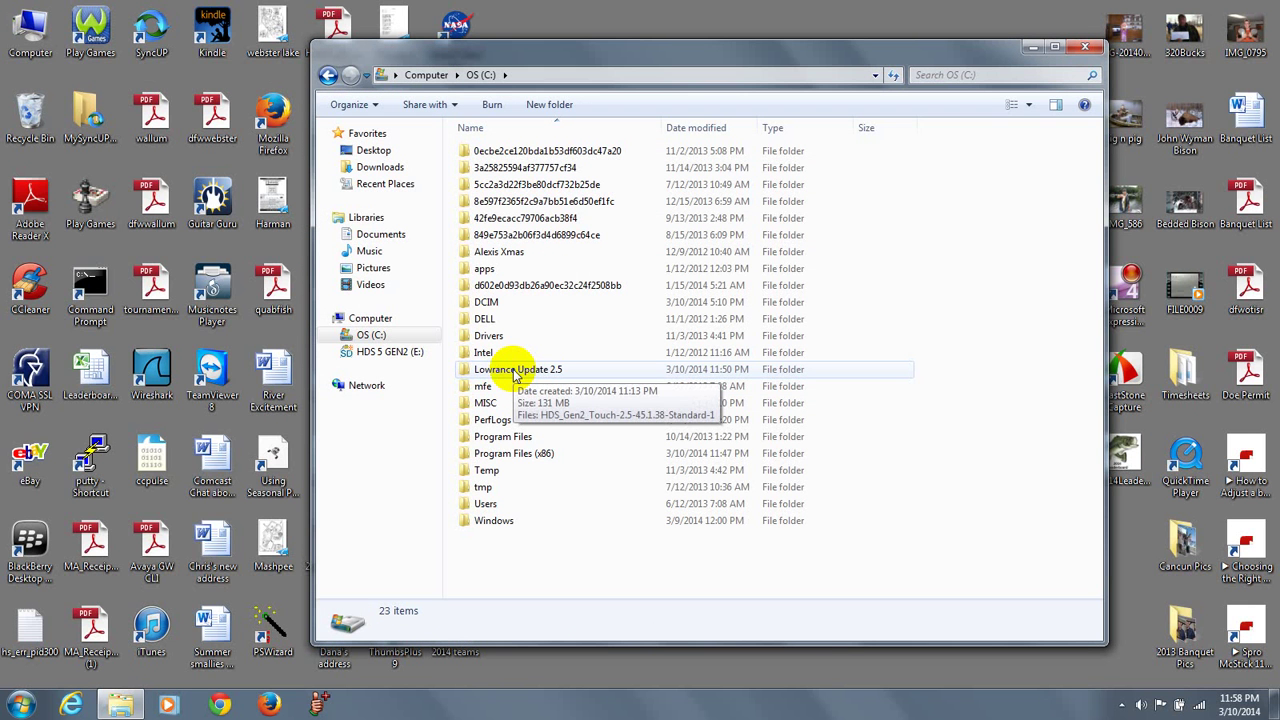
right_click(936, 478)
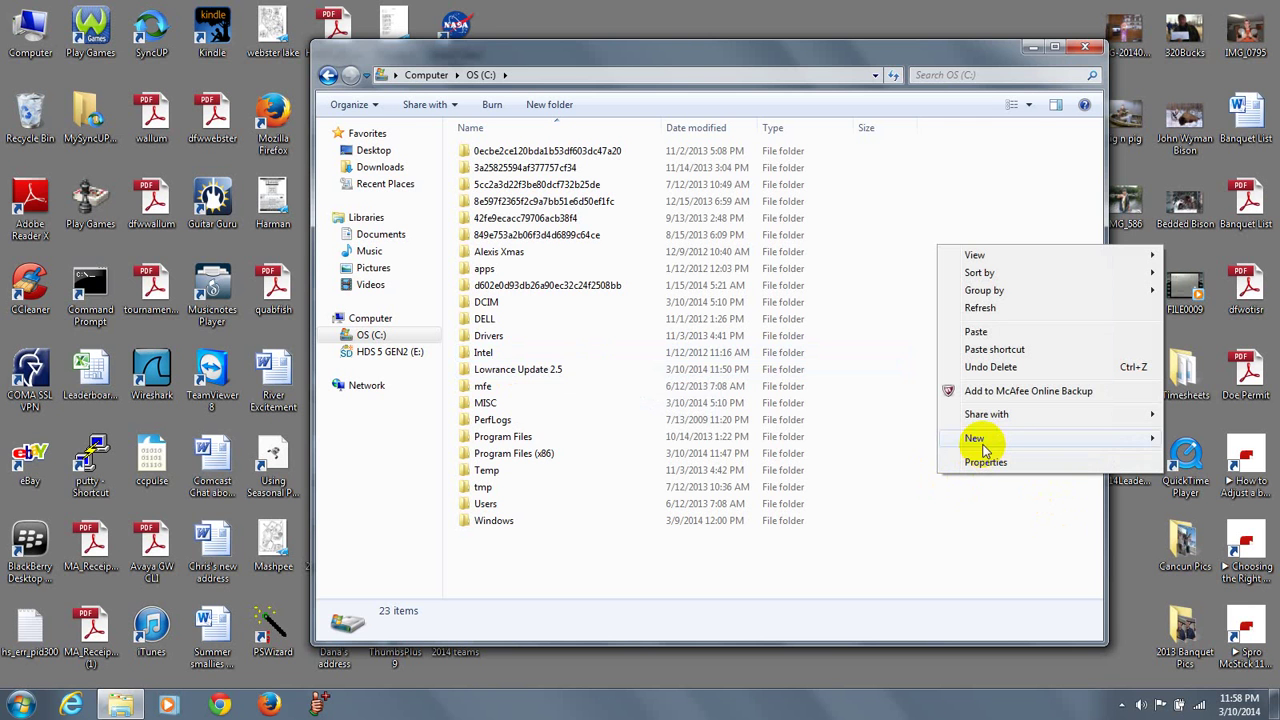
mouse_move(983, 449)
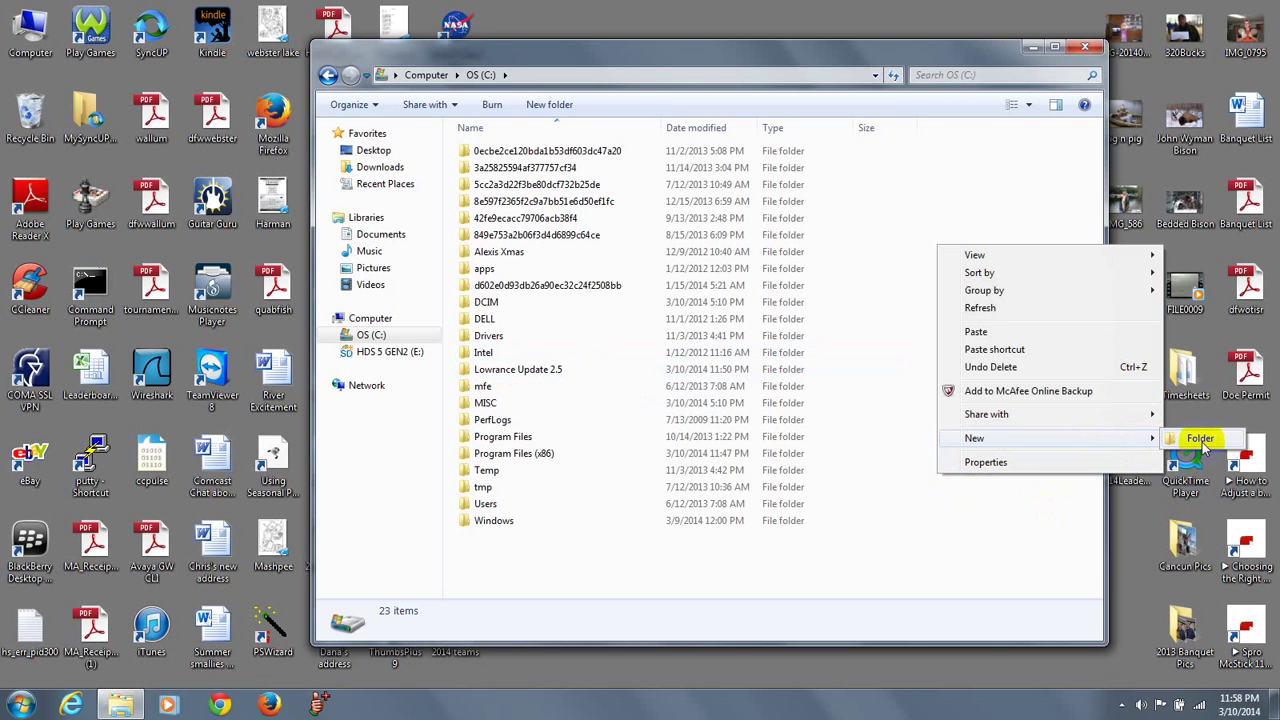
click(880, 572)
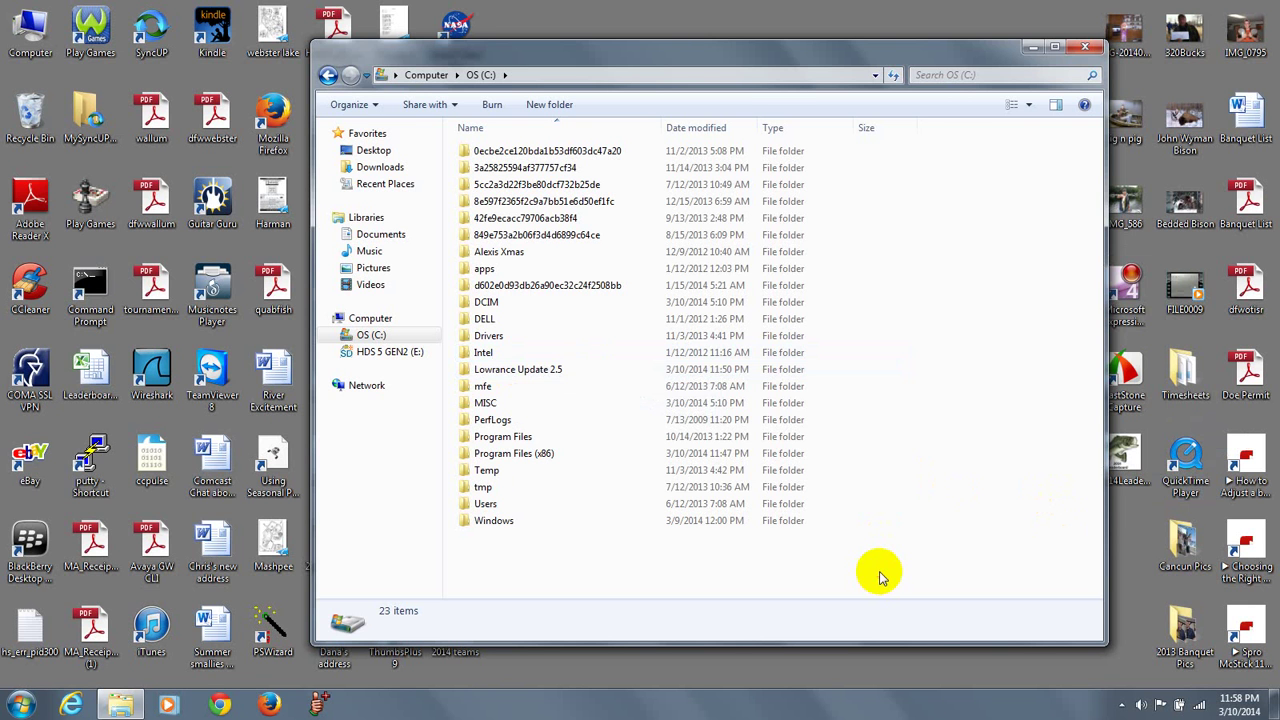
click(1085, 47)
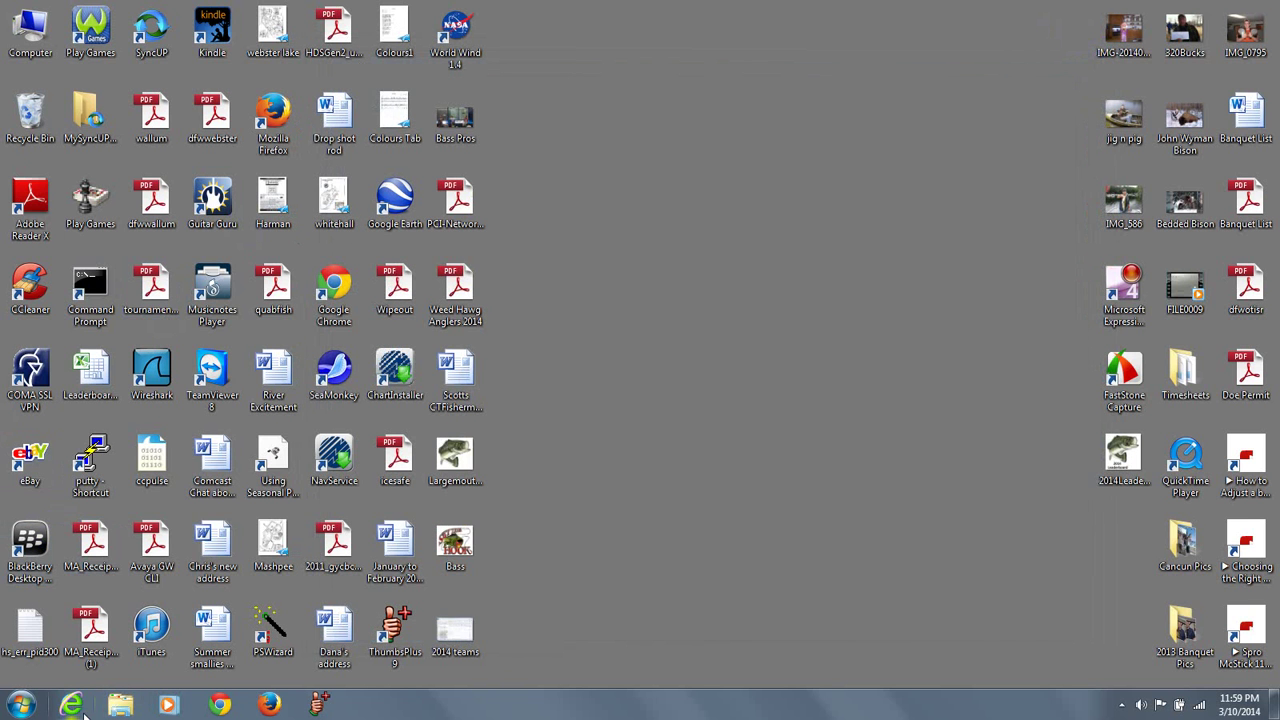
click(74, 705)
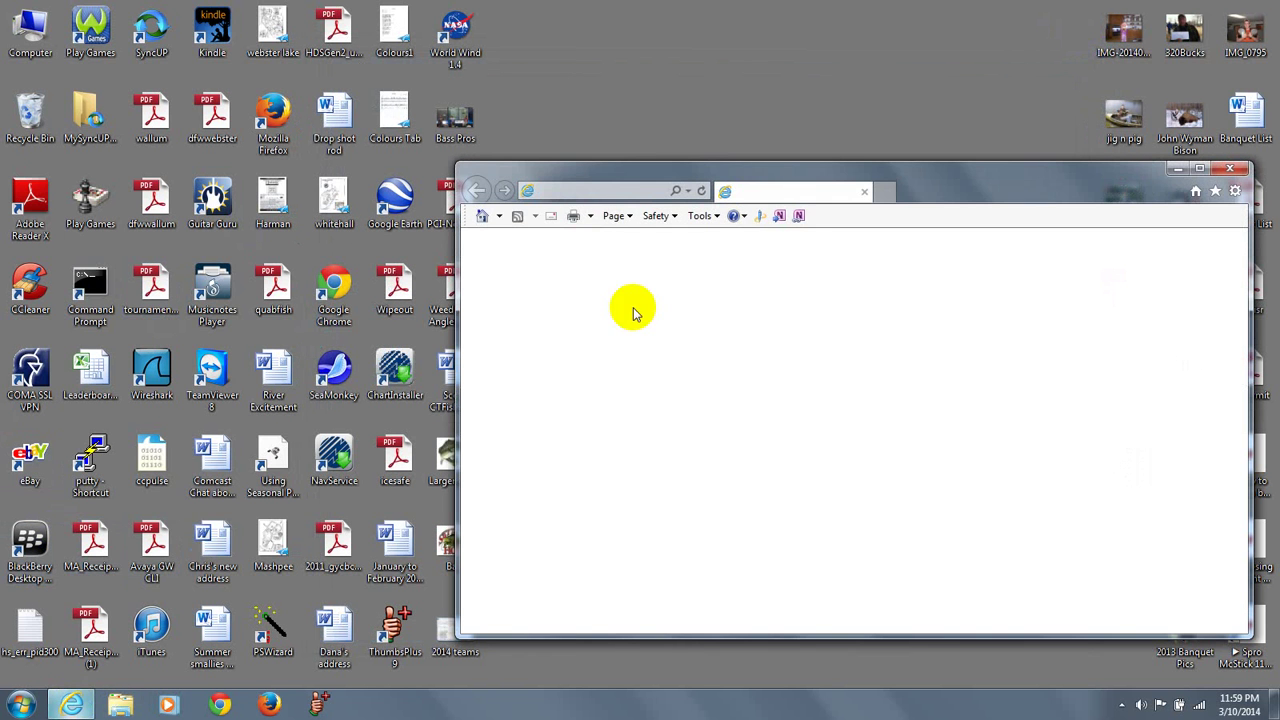
click(1199, 170)
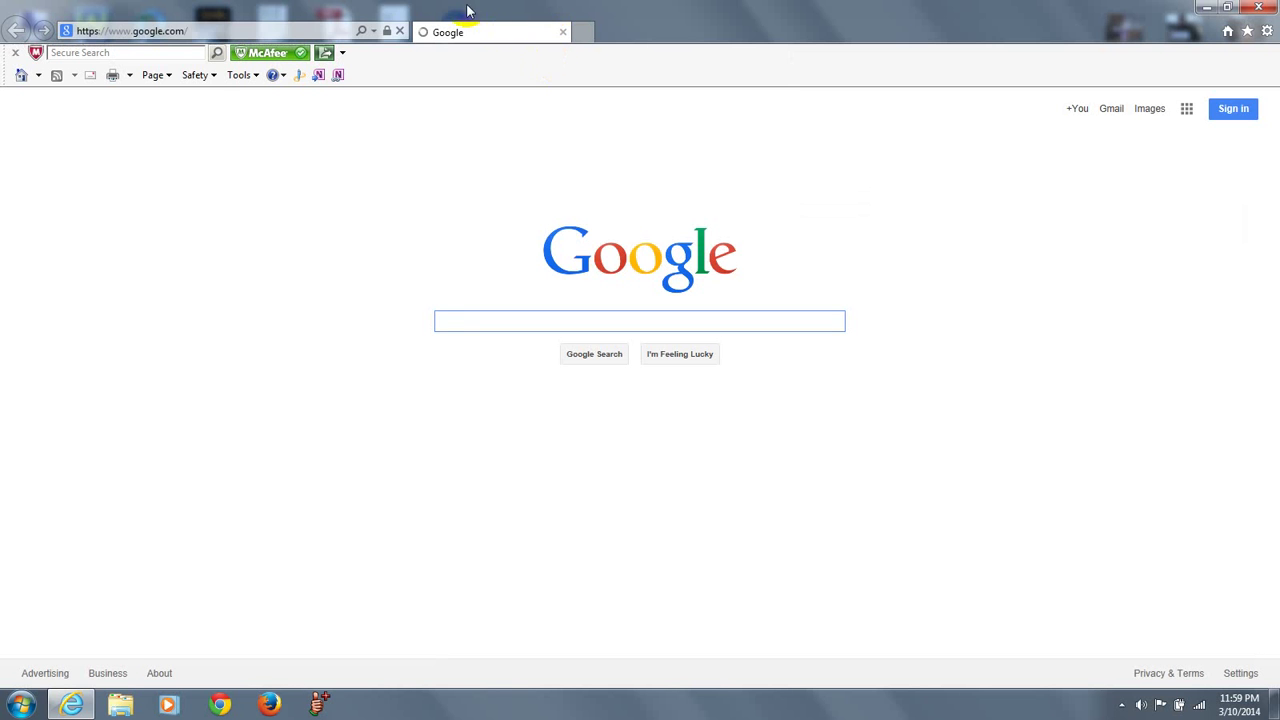
click(340, 31)
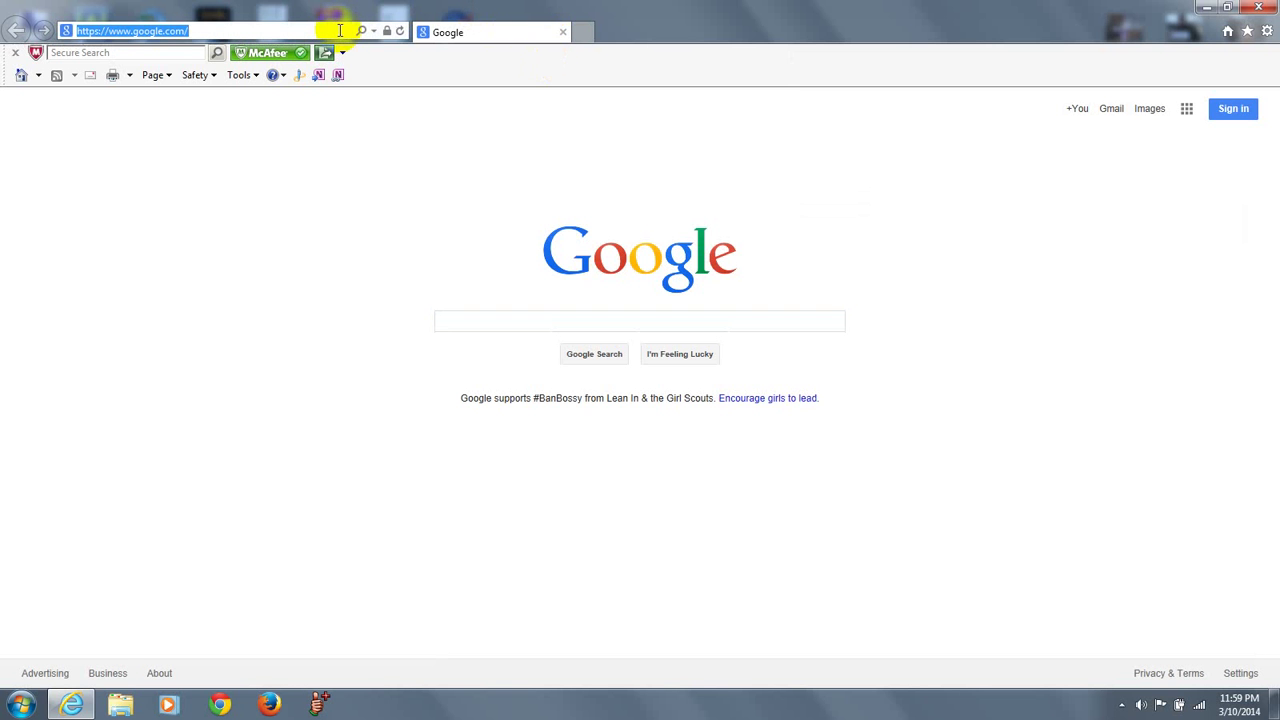
text(www)
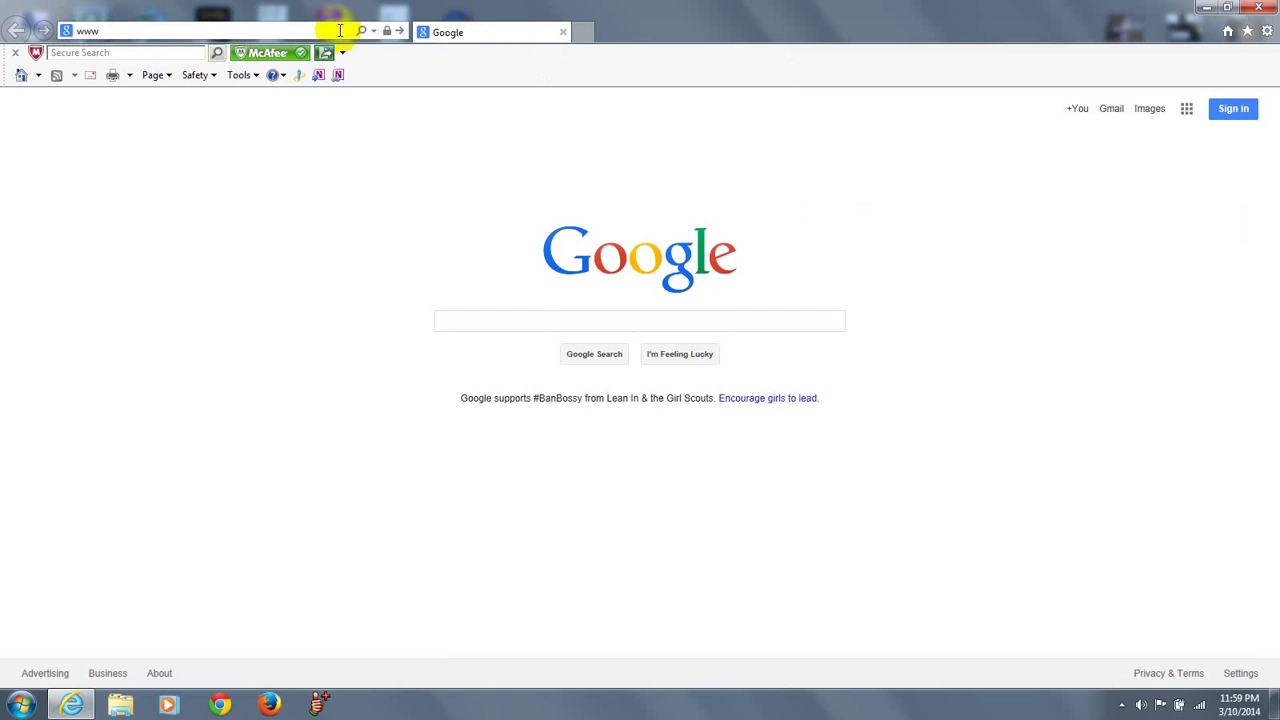
text(.lowrance.com)
key(Return)
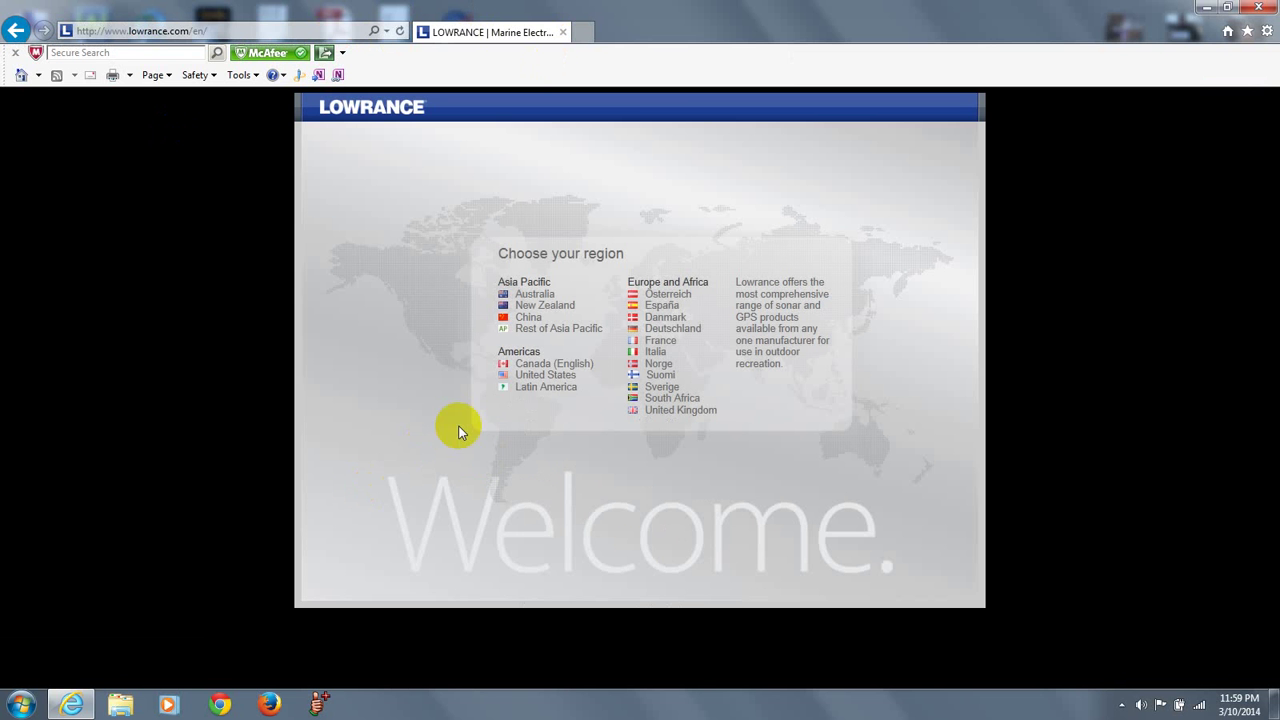
- Try to open the HDS Gen2 Touch Version 2.5 update from the United States site's support section, and close the browser
click(536, 383)
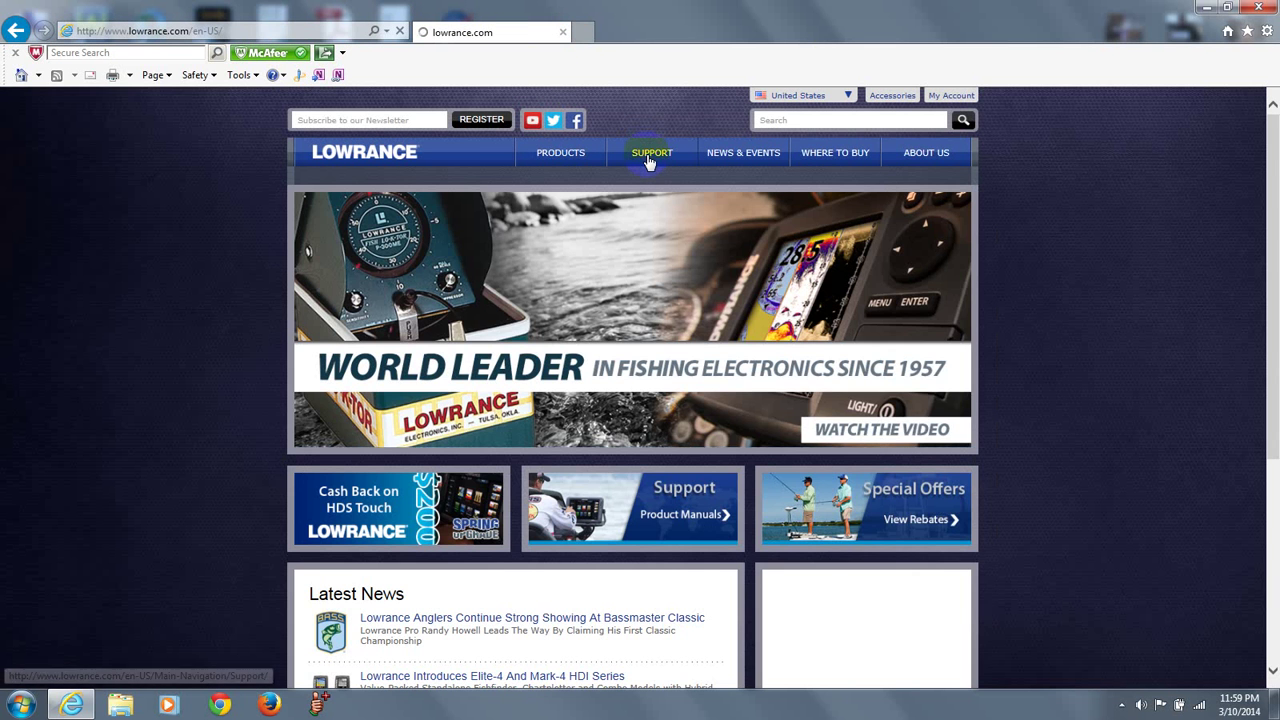
mouse_move(1274, 146)
mouse_down()
mouse_move(1272, 345)
mouse_move(1275, 141)
mouse_up()
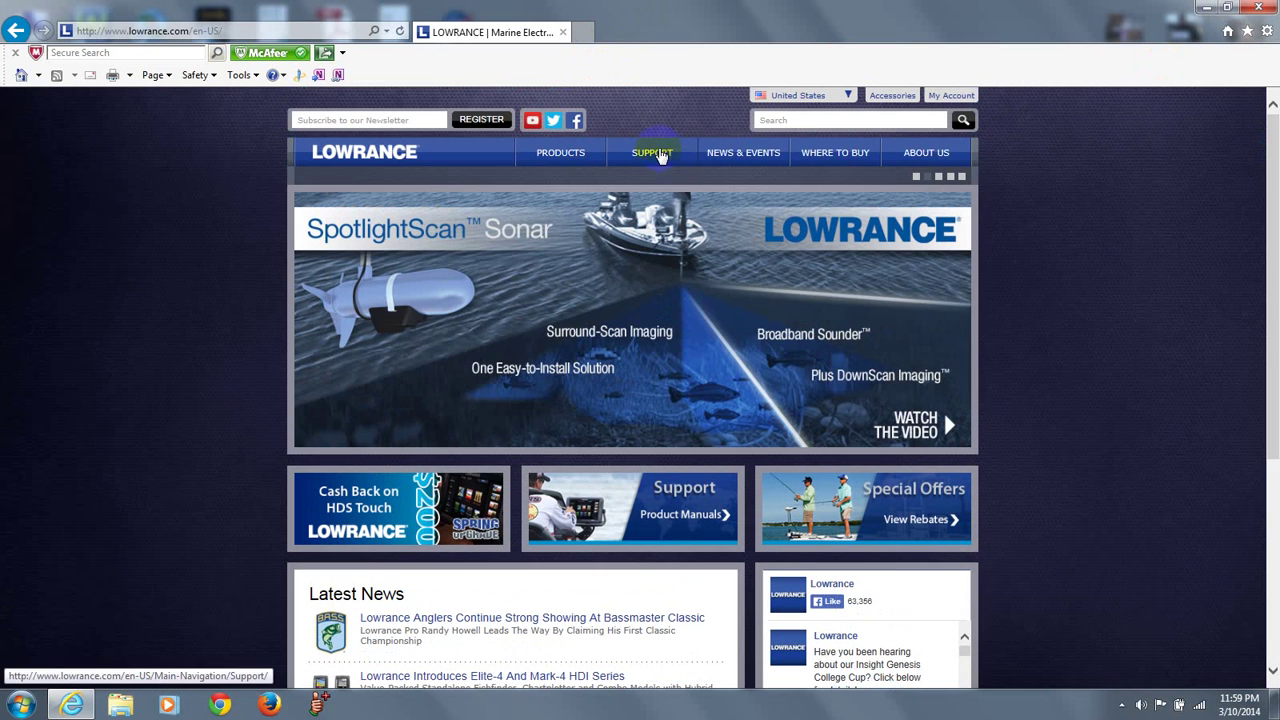
click(655, 156)
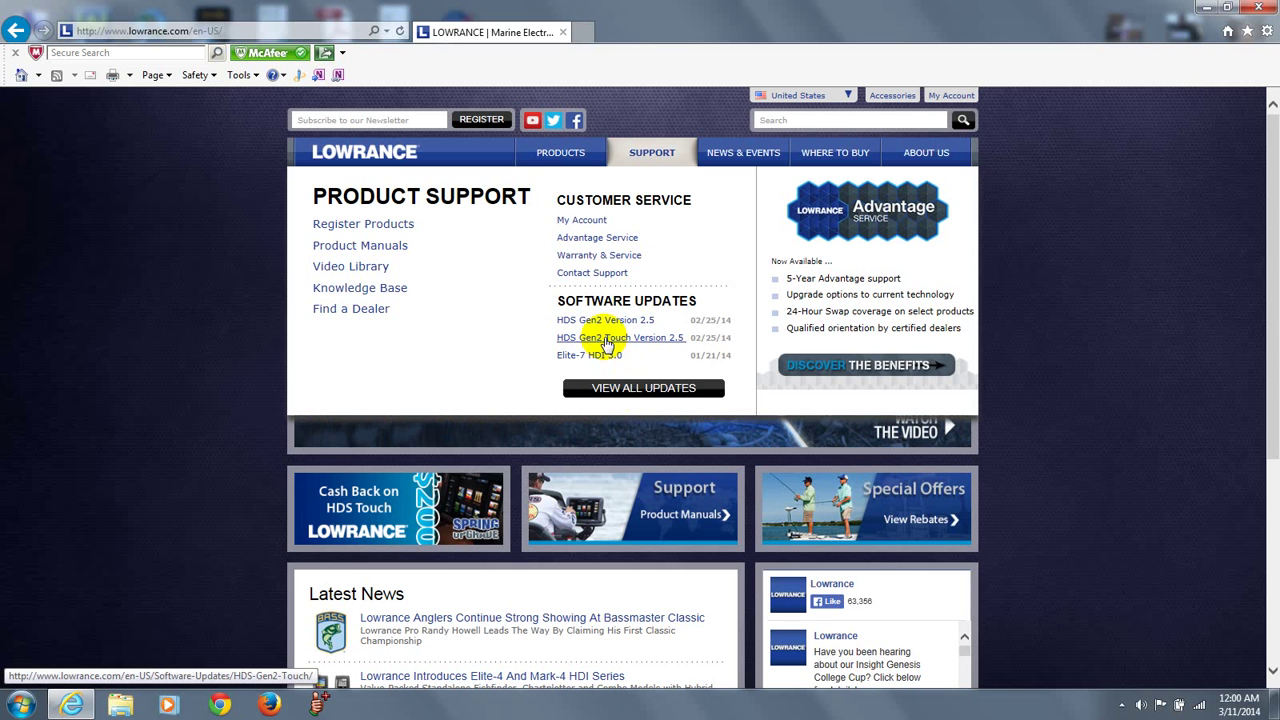
click(607, 345)
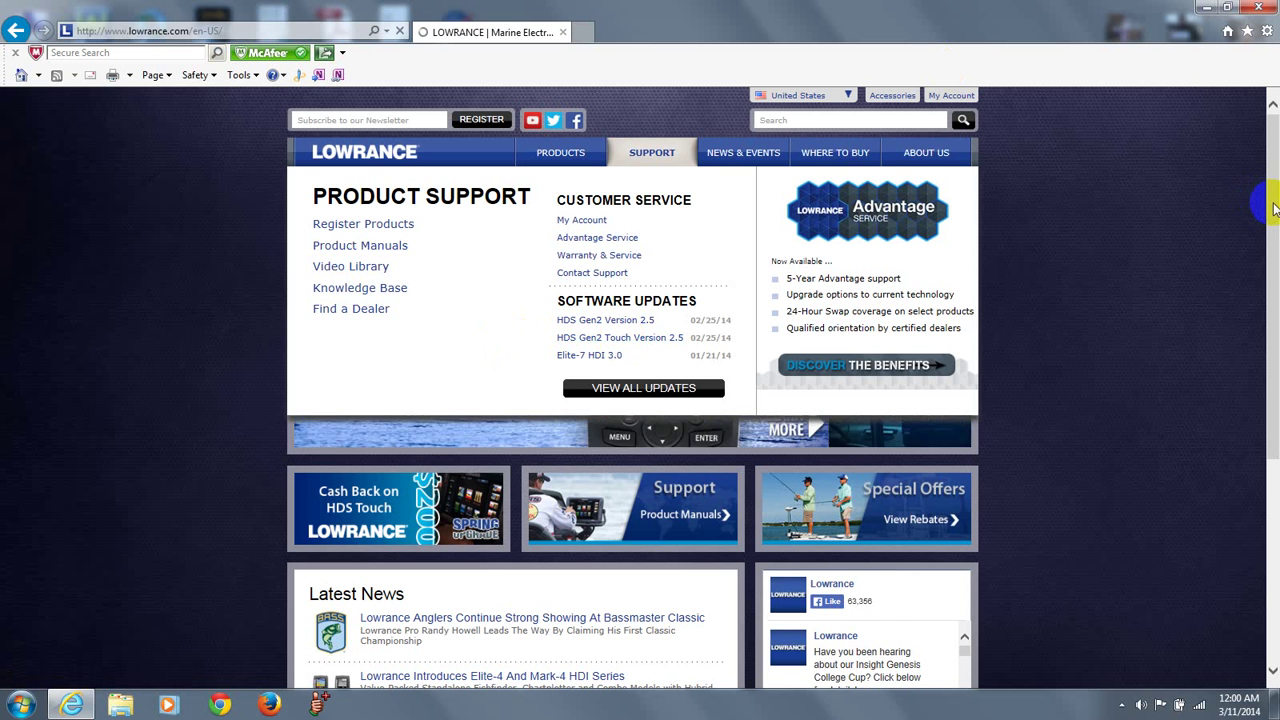
mouse_move(1274, 208)
mouse_down()
mouse_move(1274, 427)
mouse_move(1274, 190)
mouse_up()
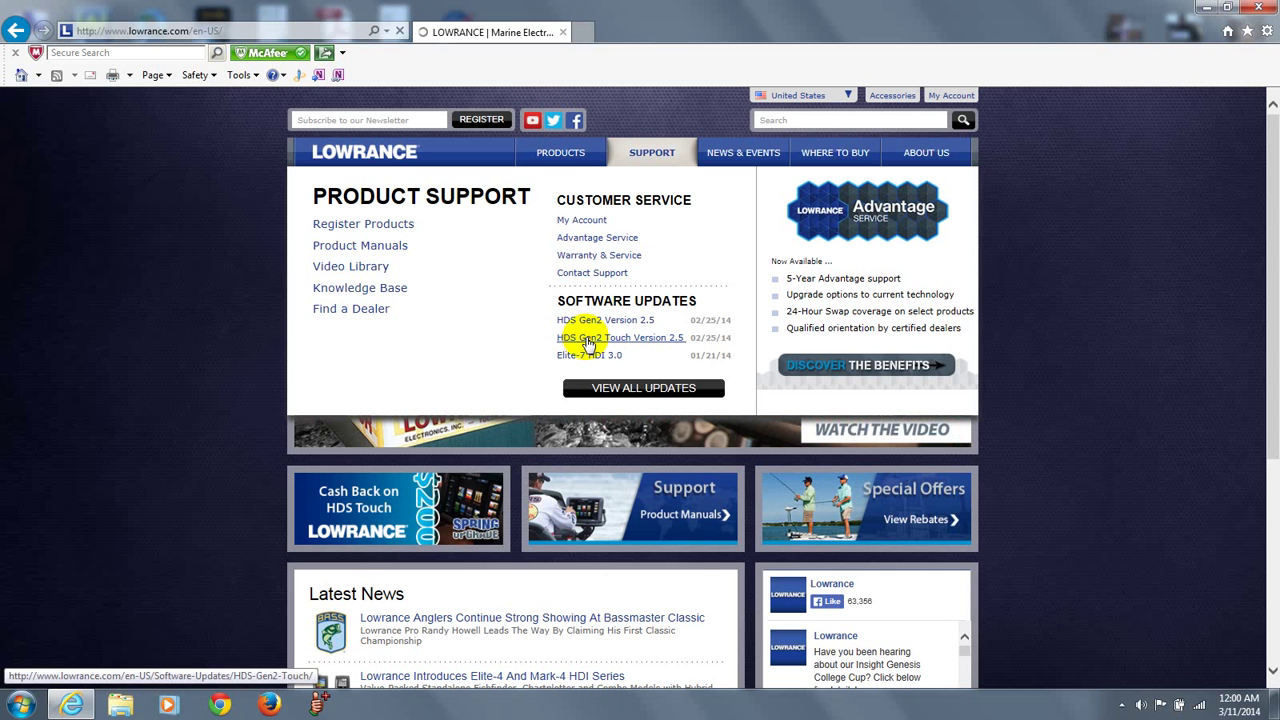
click(563, 33)
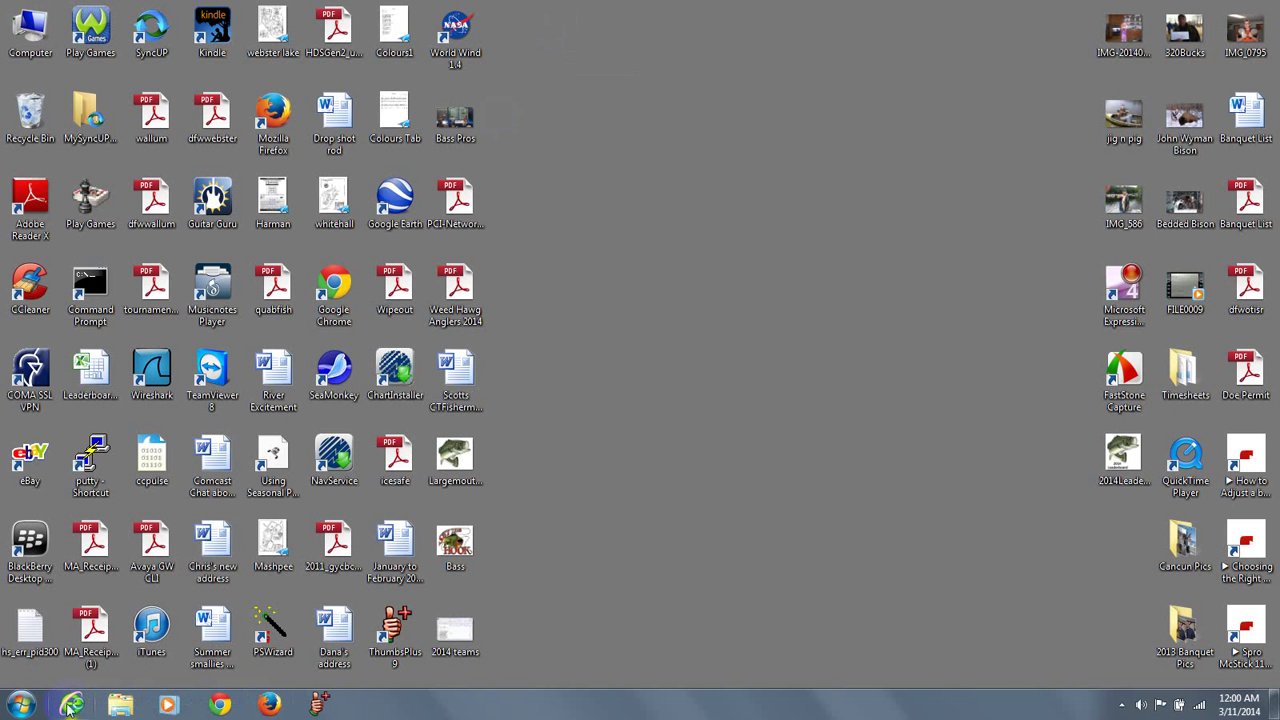
click(70, 706)
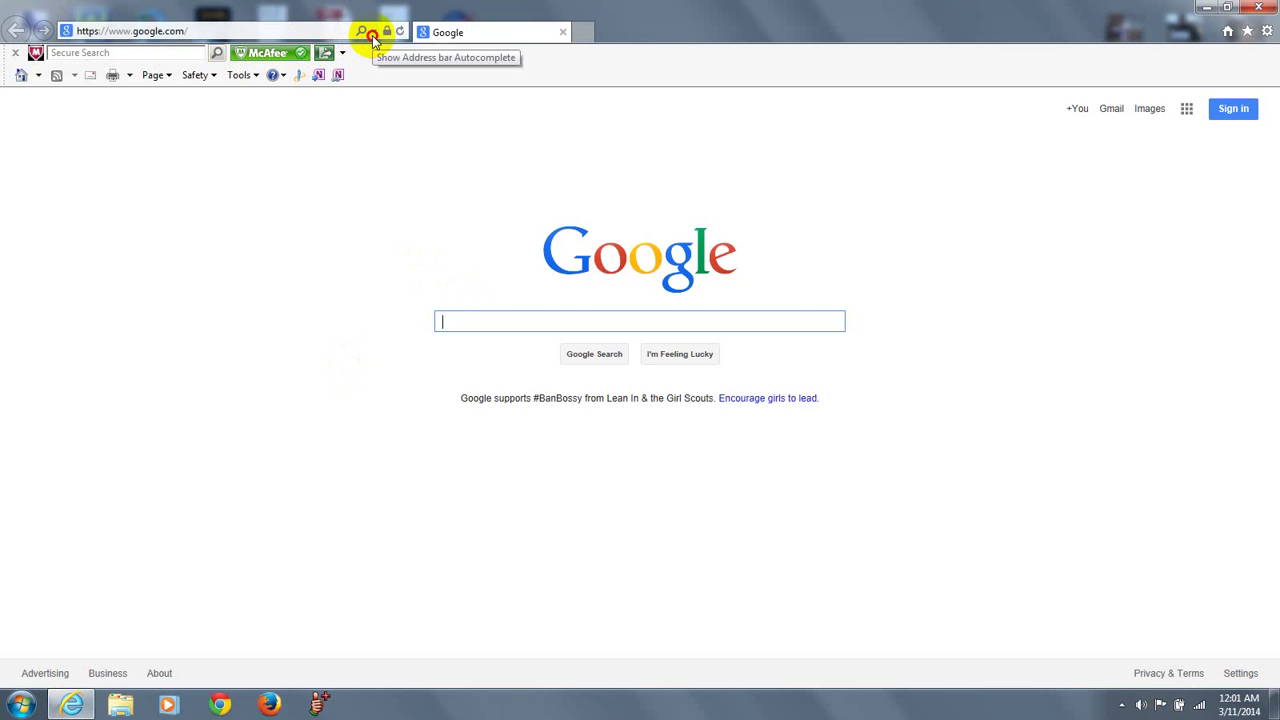
click(372, 35)
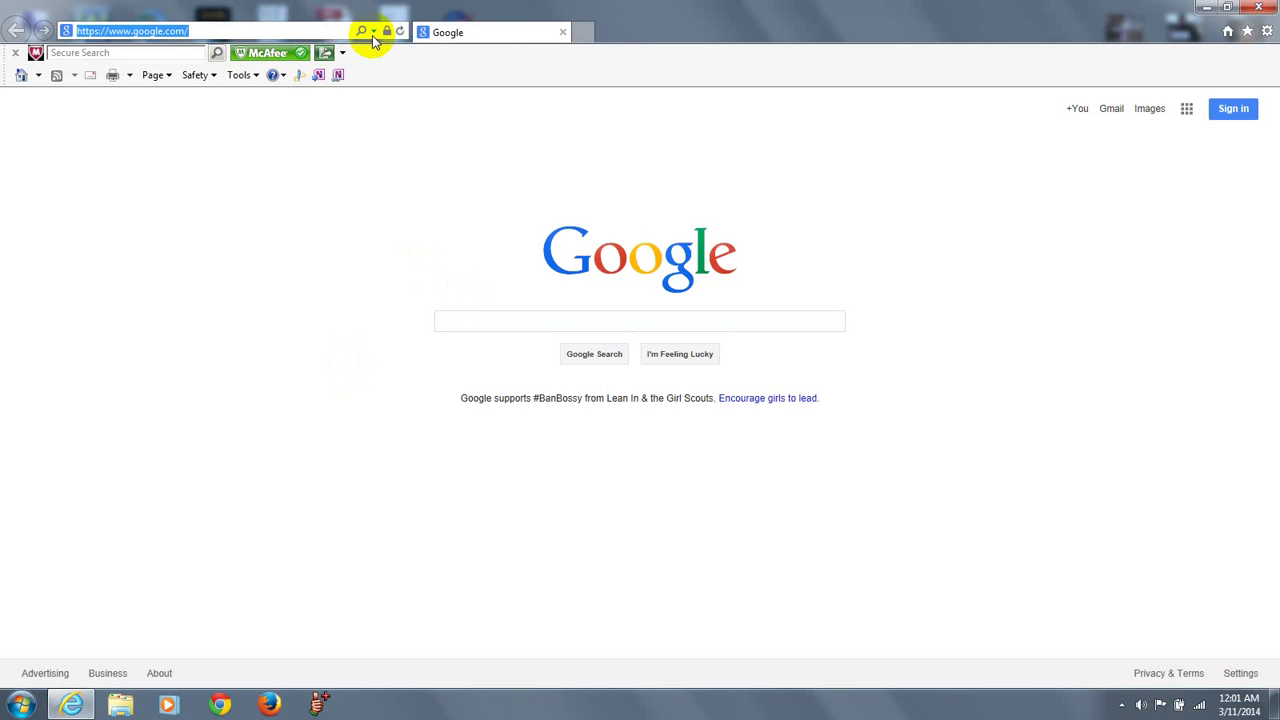
text(www.low)
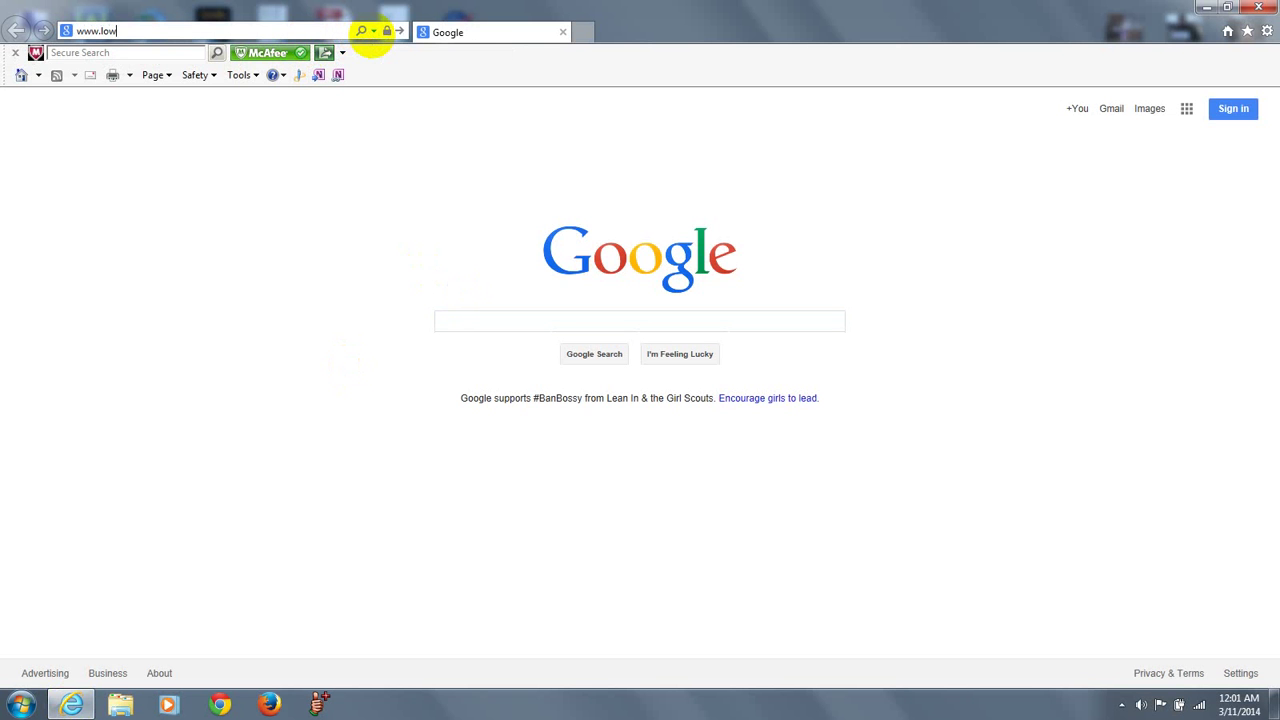
text(rance.com)
key(Return)
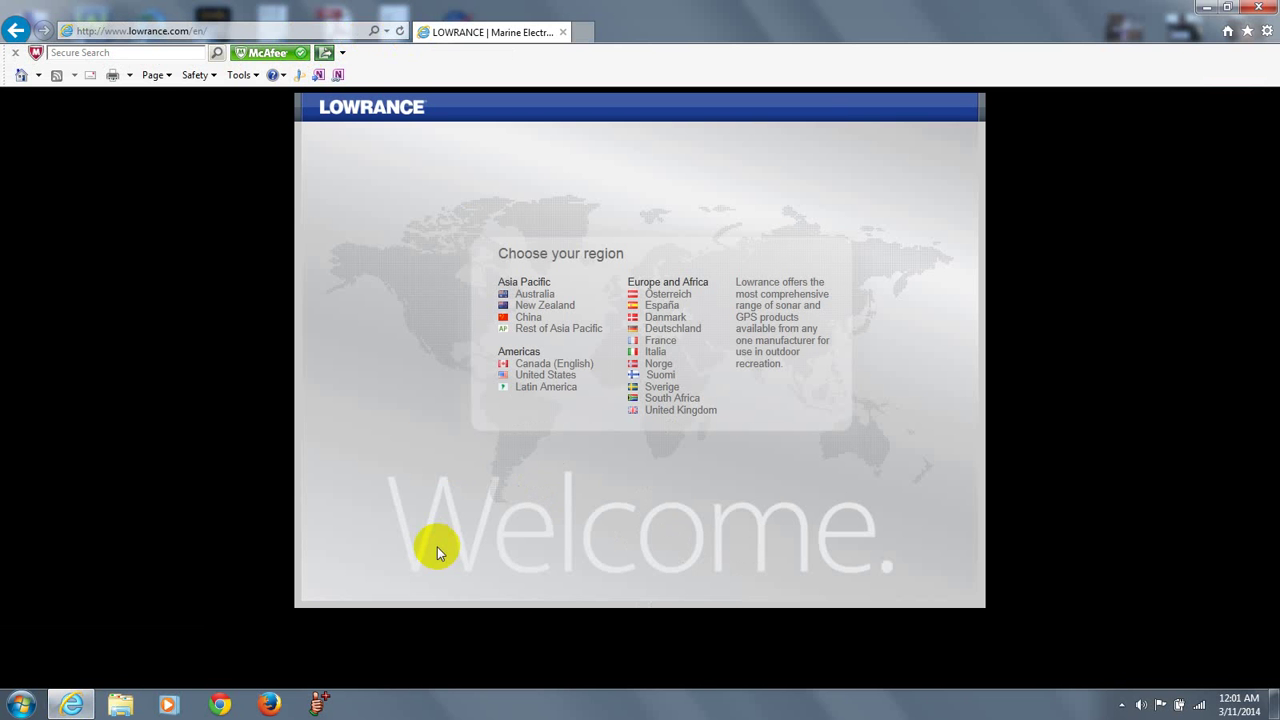
- Choose the United States region and open the HDS Gen2 Touch Version 2.5 software update page from the support section
click(535, 377)
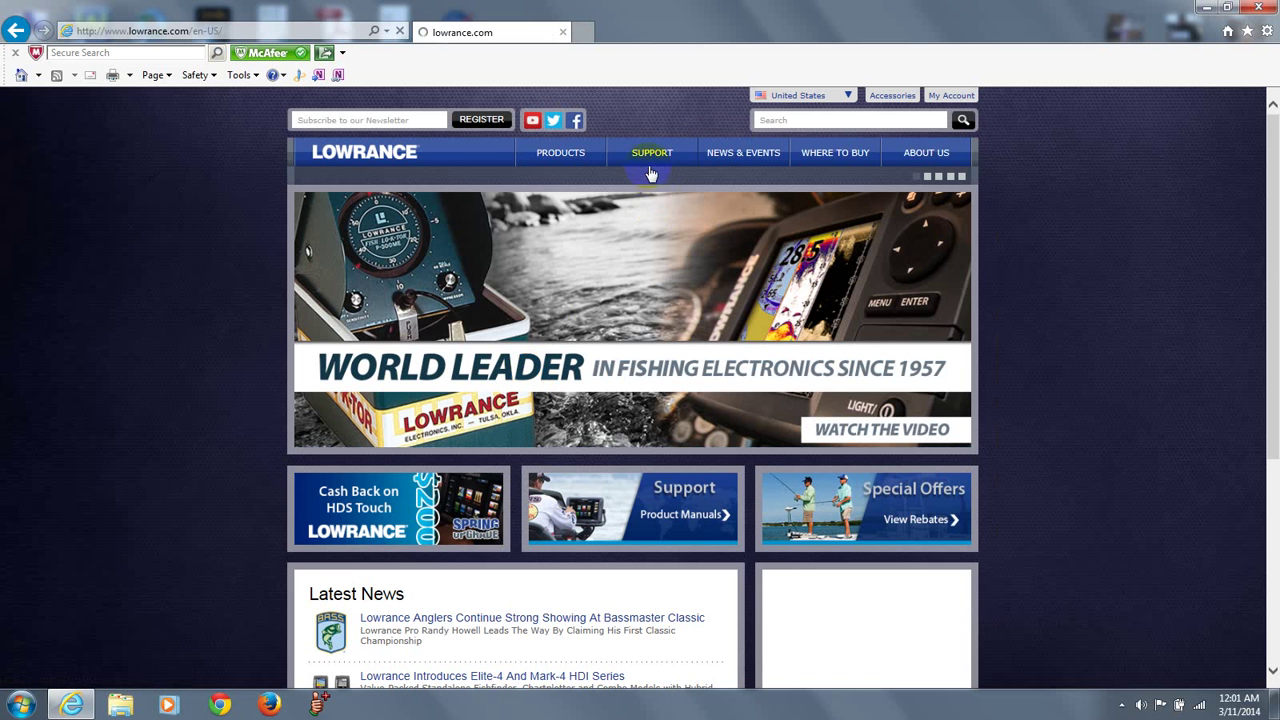
mouse_move(646, 160)
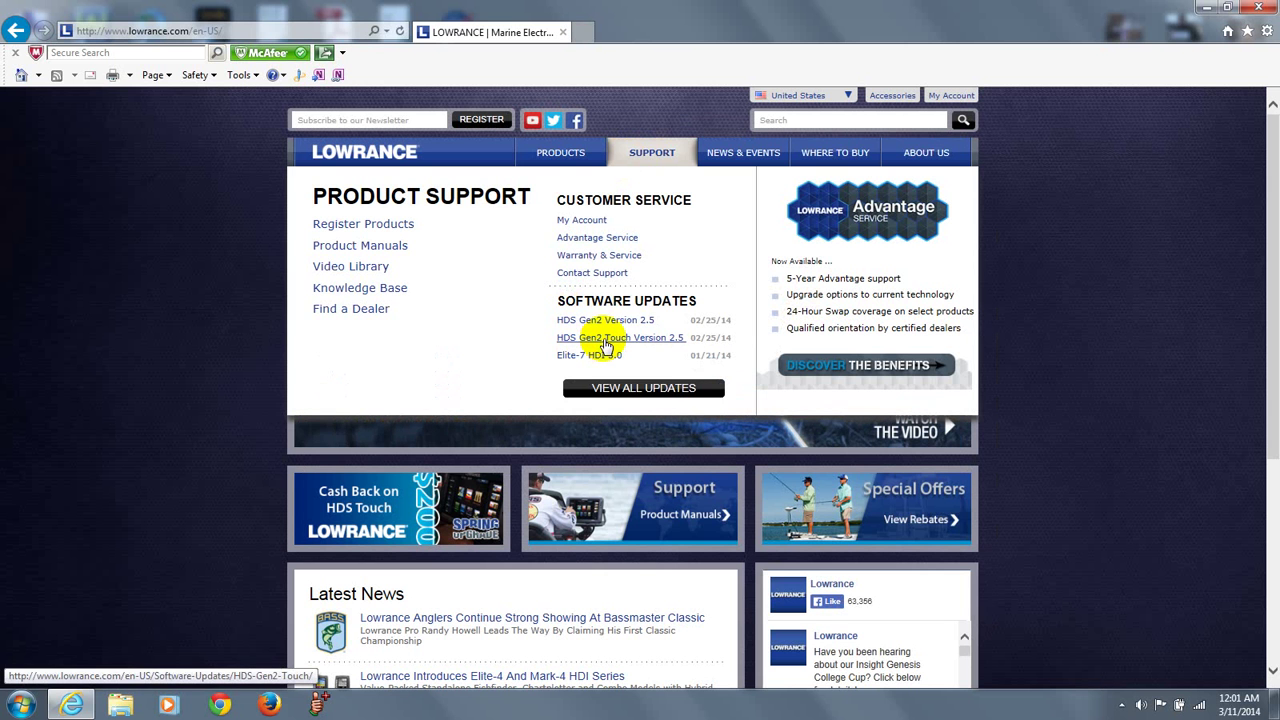
click(606, 343)
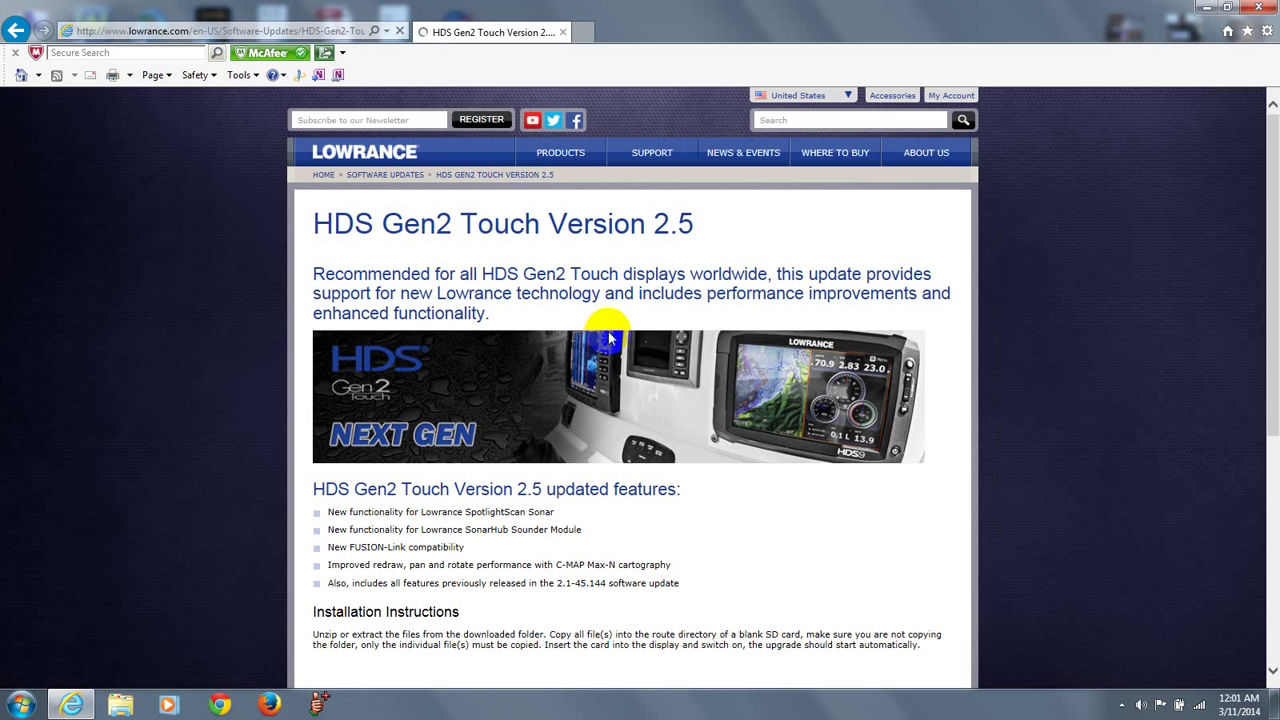
- Start saving HDS_Gen2_Touch-2.5-45.1.38-Standard-1.zip to the Lowrance Update 2.5 folder on C:, and cancel the save
drag(1273, 204, 1264, 304)
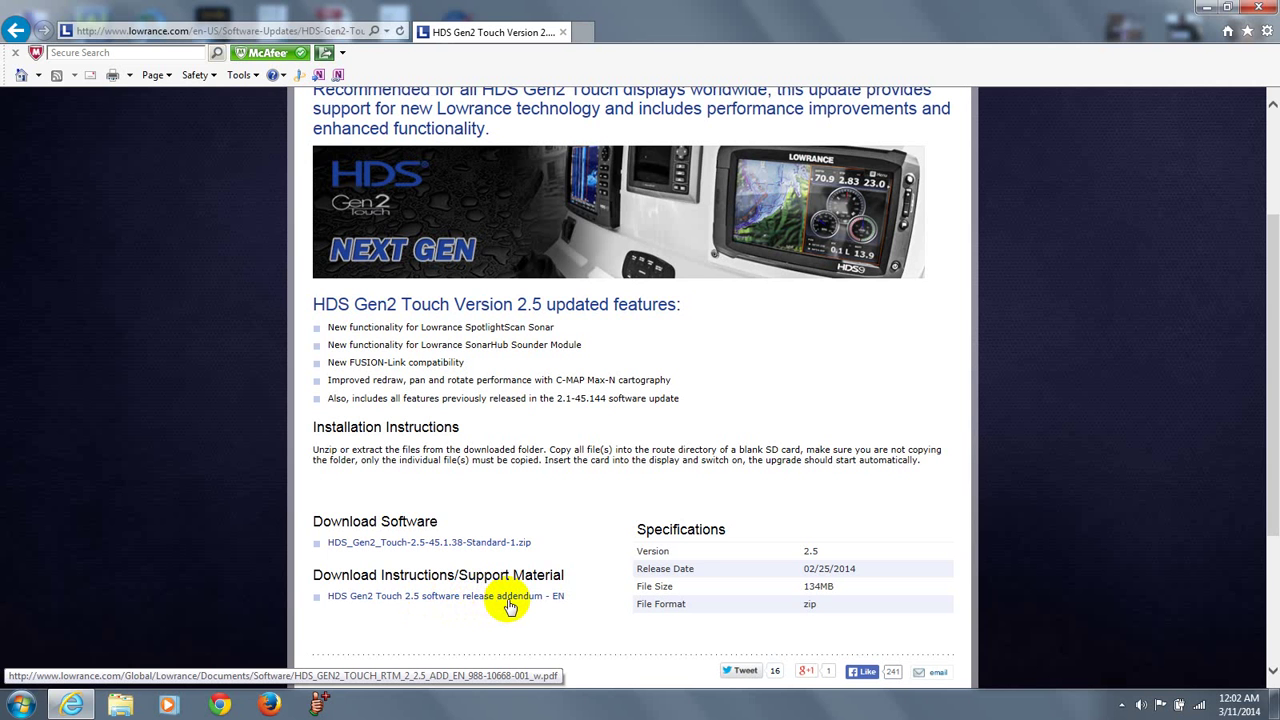
click(485, 545)
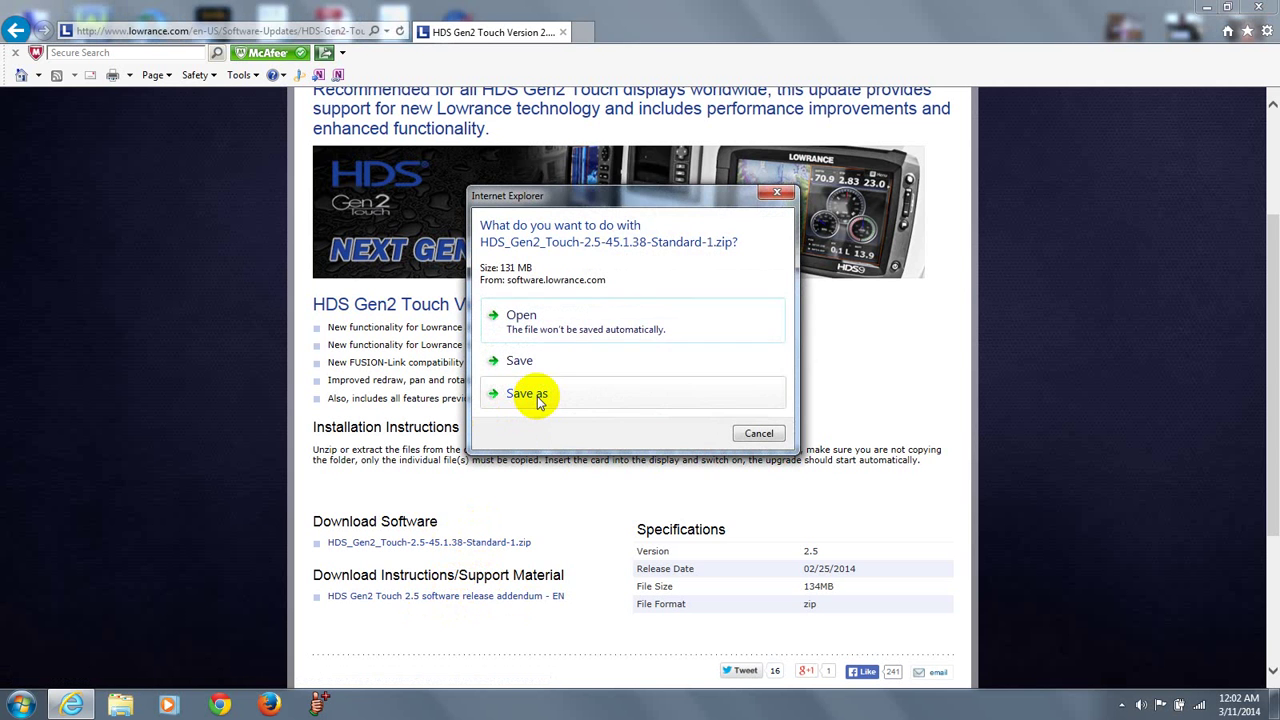
click(527, 394)
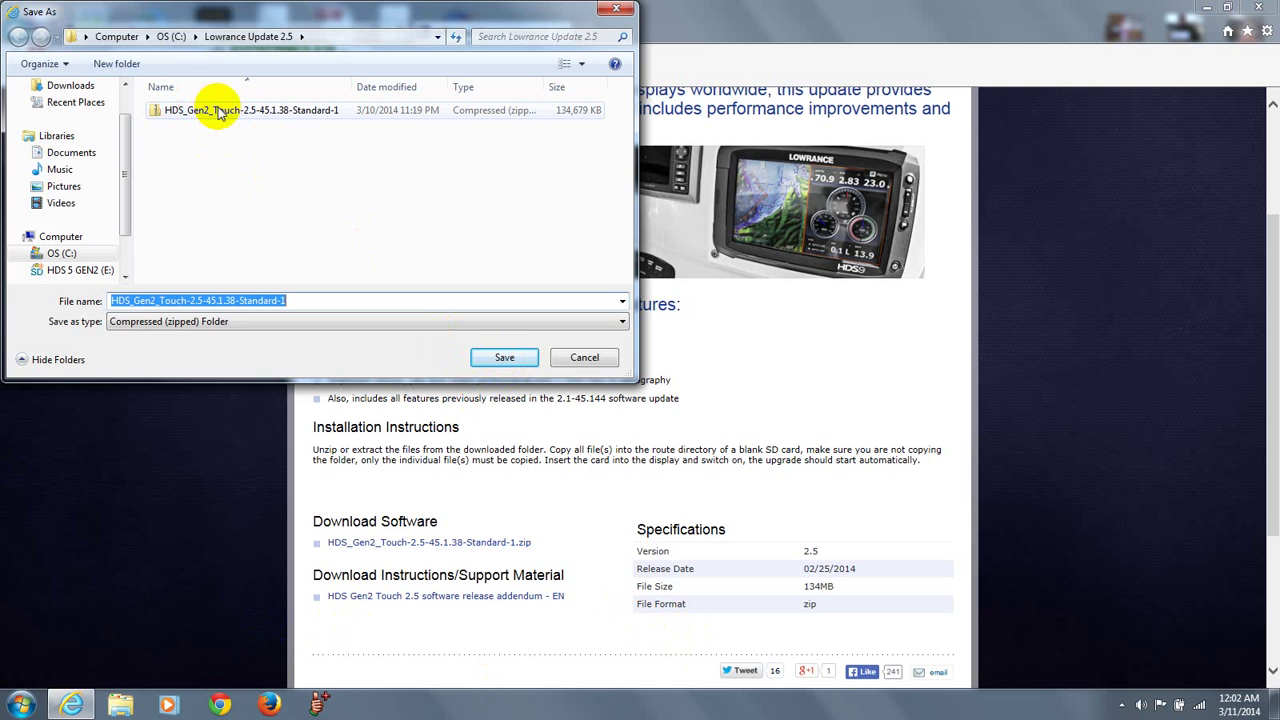
click(1208, 9)
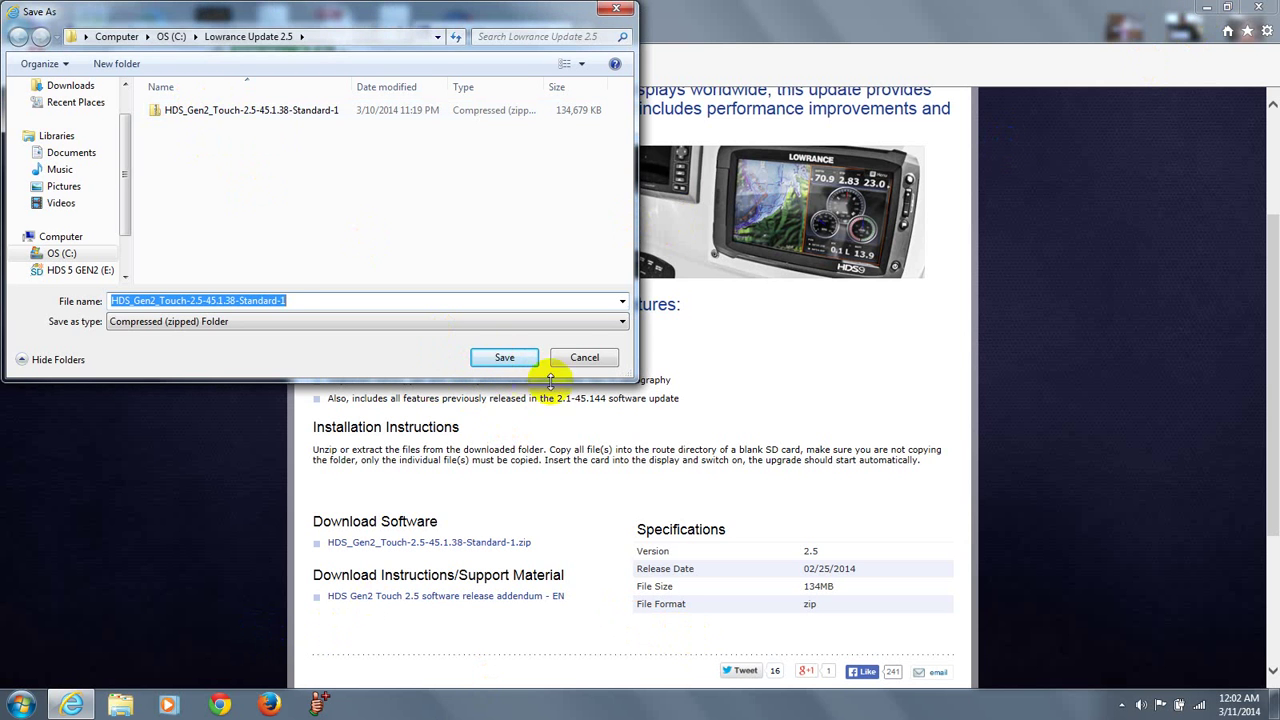
click(588, 362)
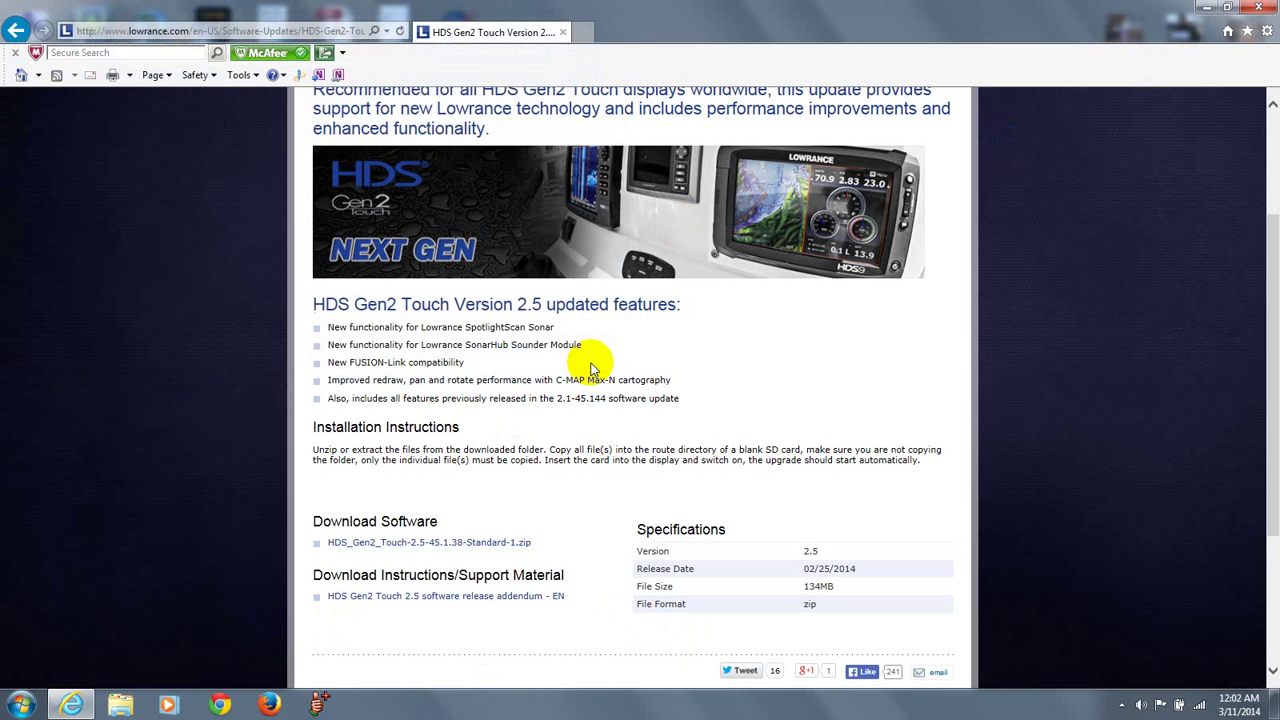
- Minimize the browser and quick-format the HDS 5 GEN2 (E:) SD card as FAT32 from the Computer window
click(1207, 10)
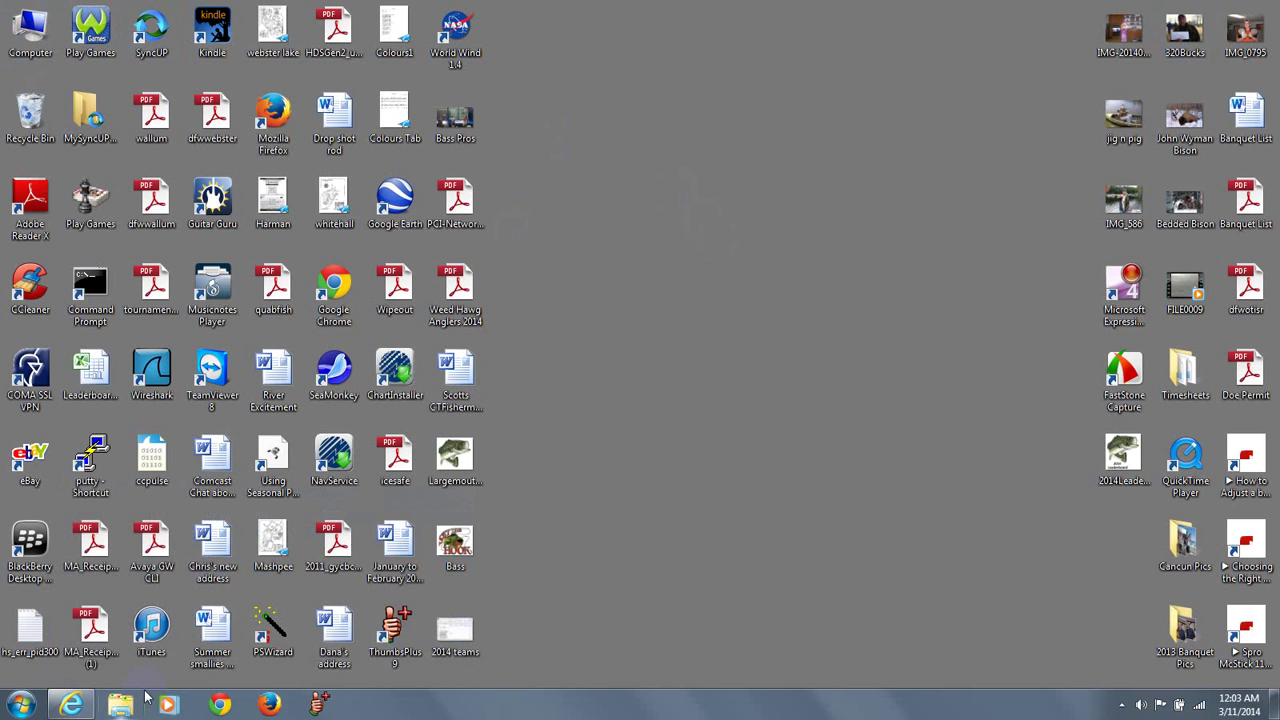
double_click(14, 14)
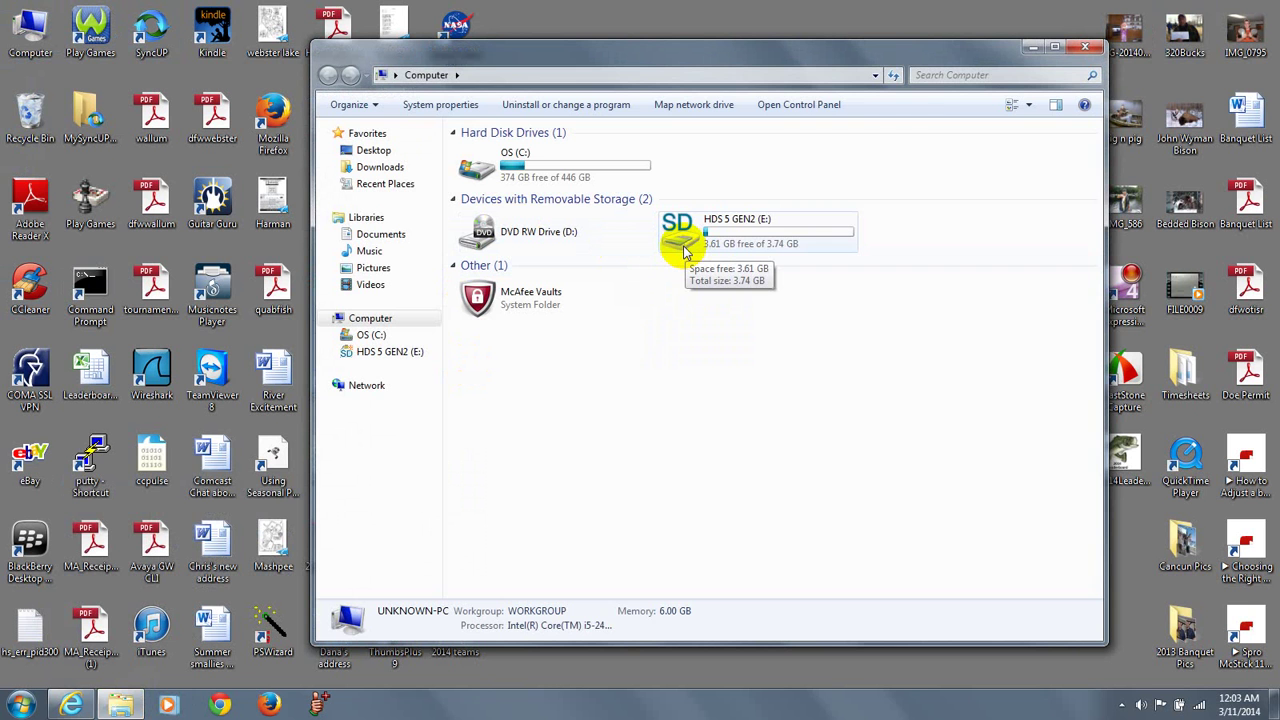
right_click(686, 250)
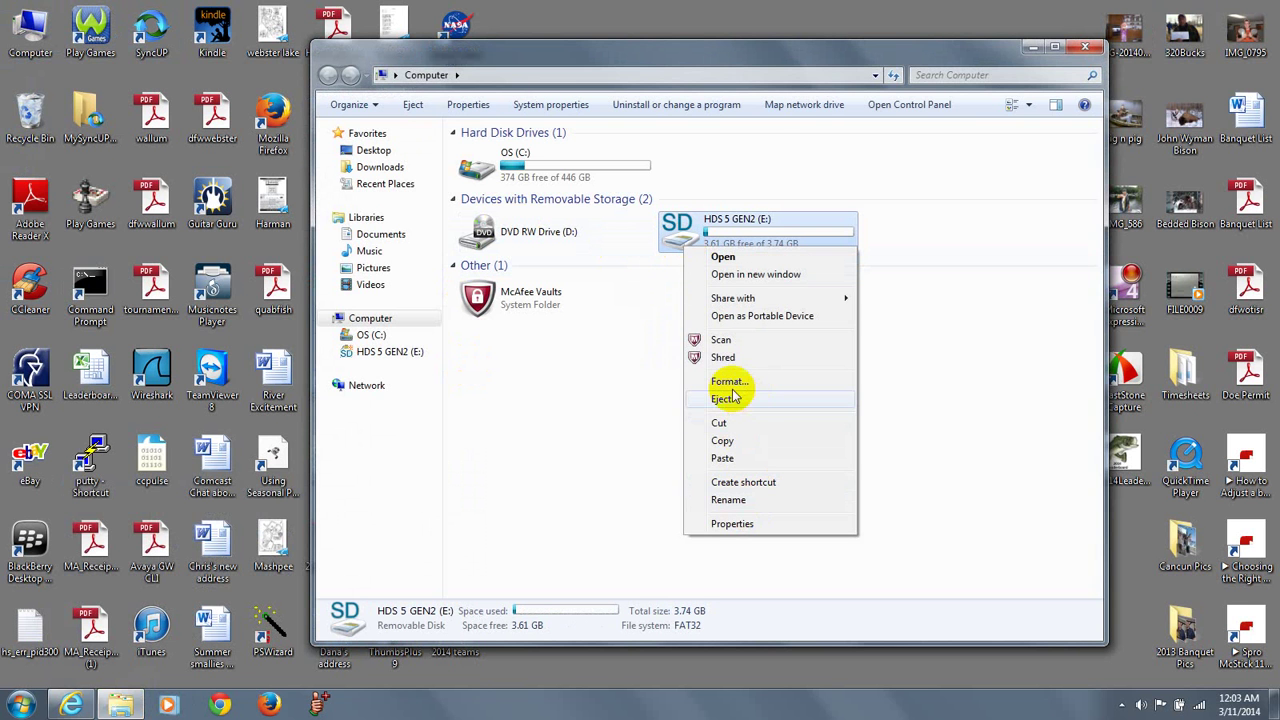
click(728, 382)
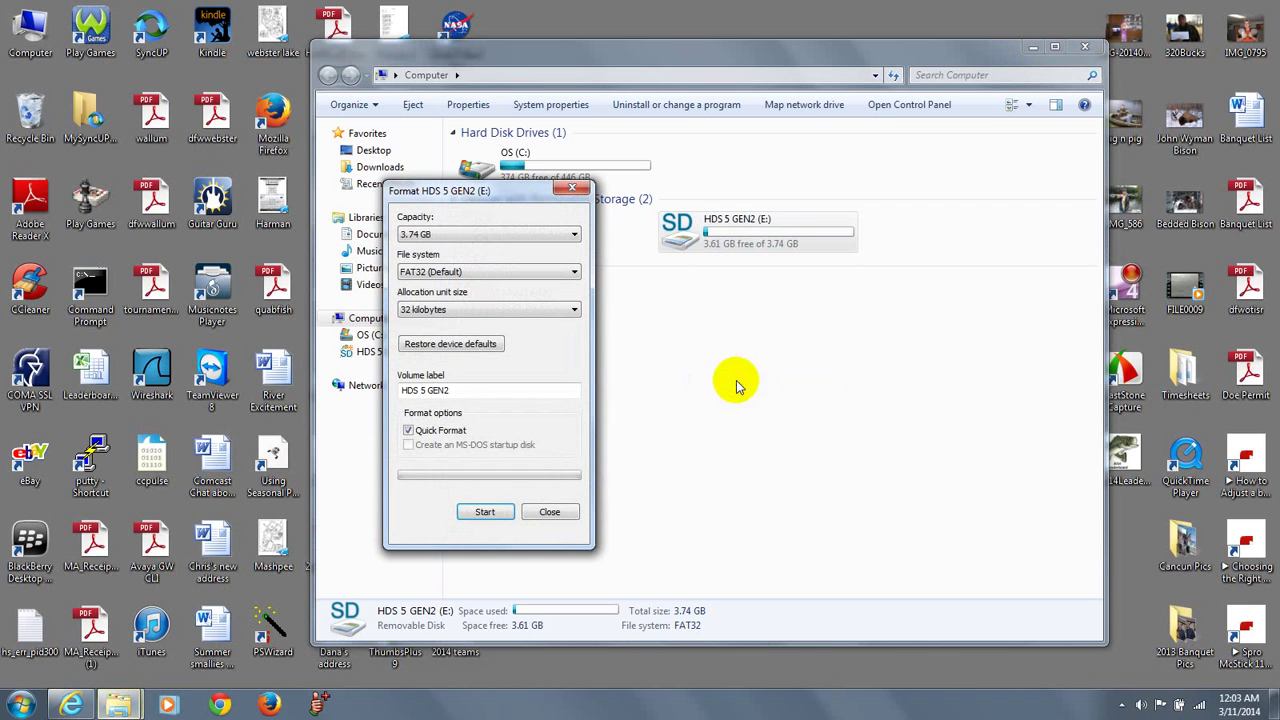
click(483, 512)
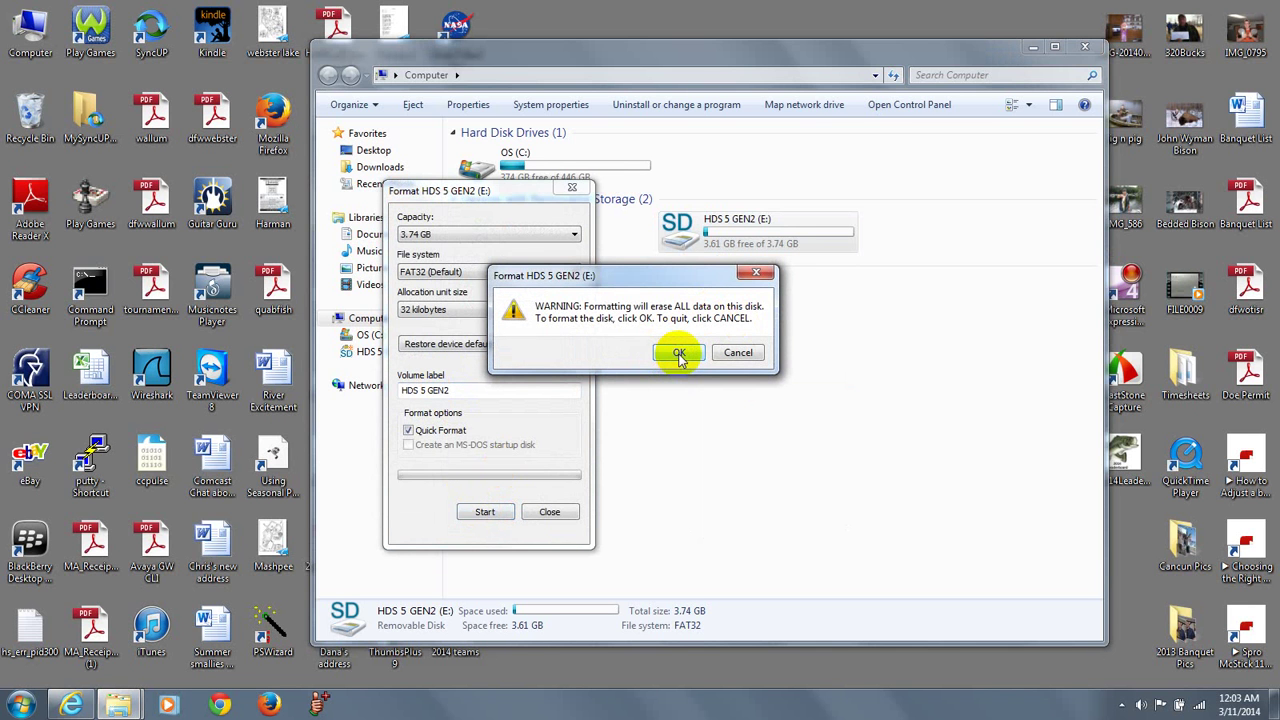
click(678, 355)
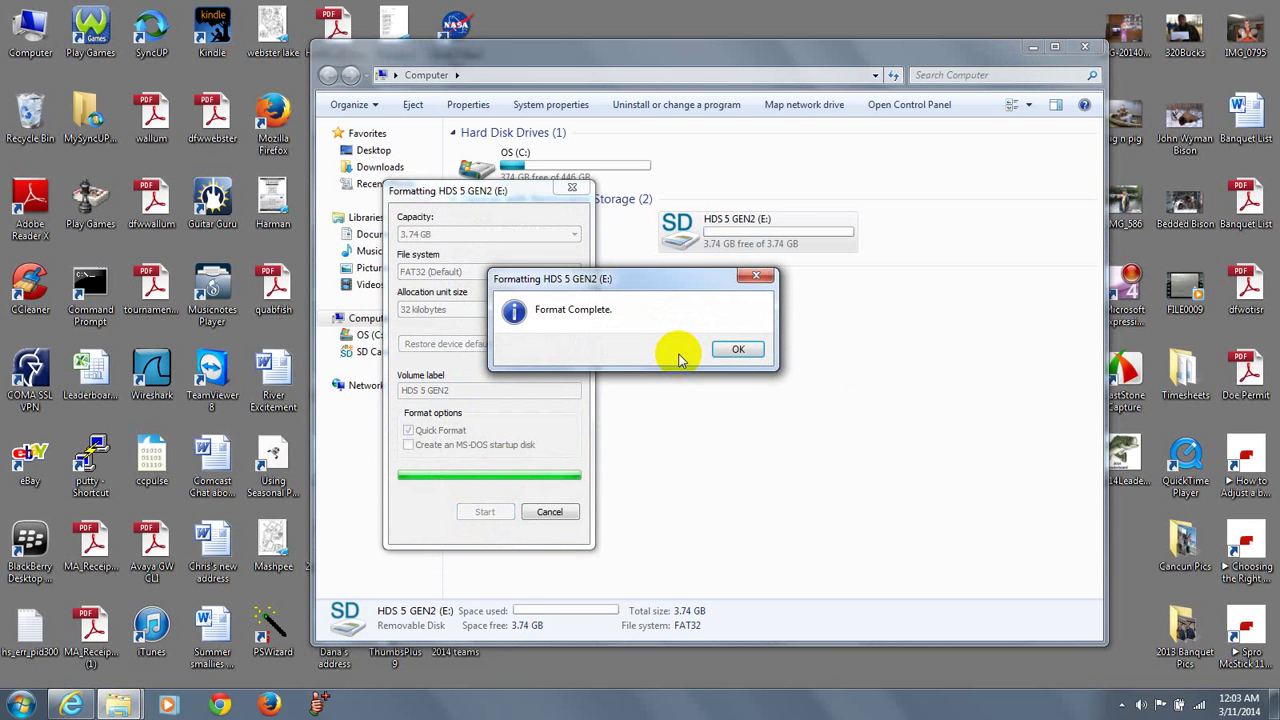
click(733, 352)
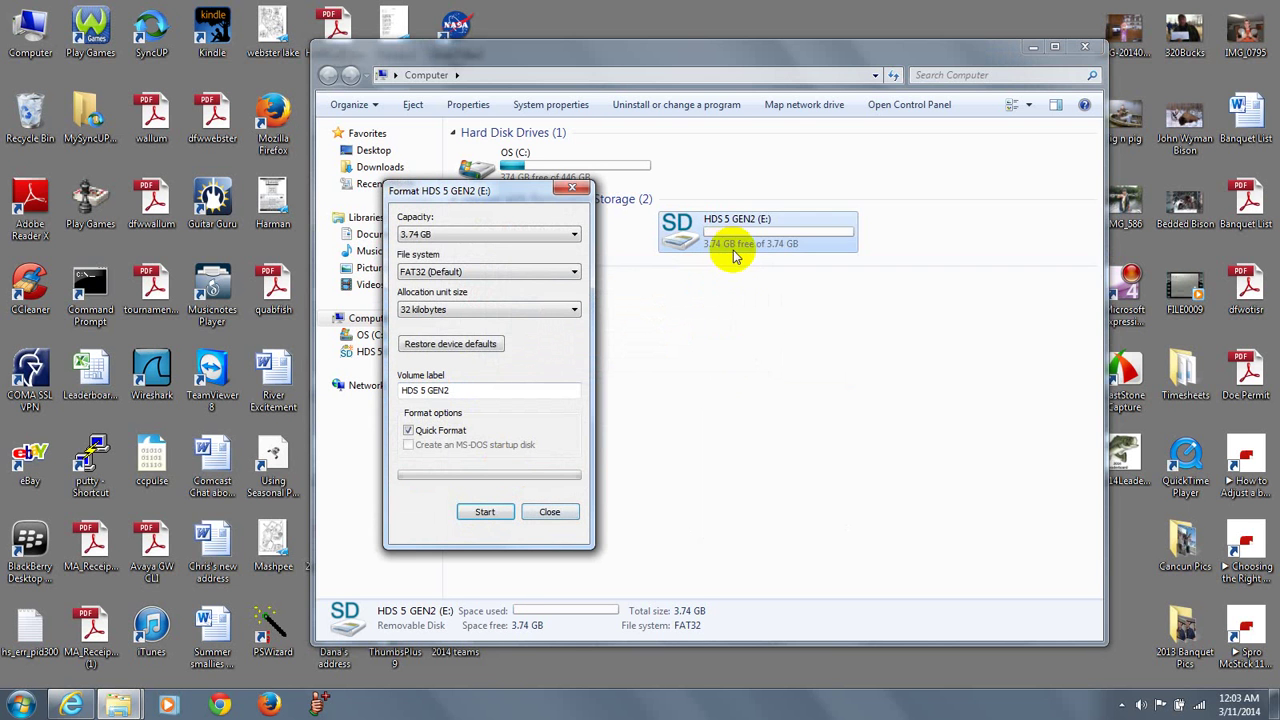
click(572, 189)
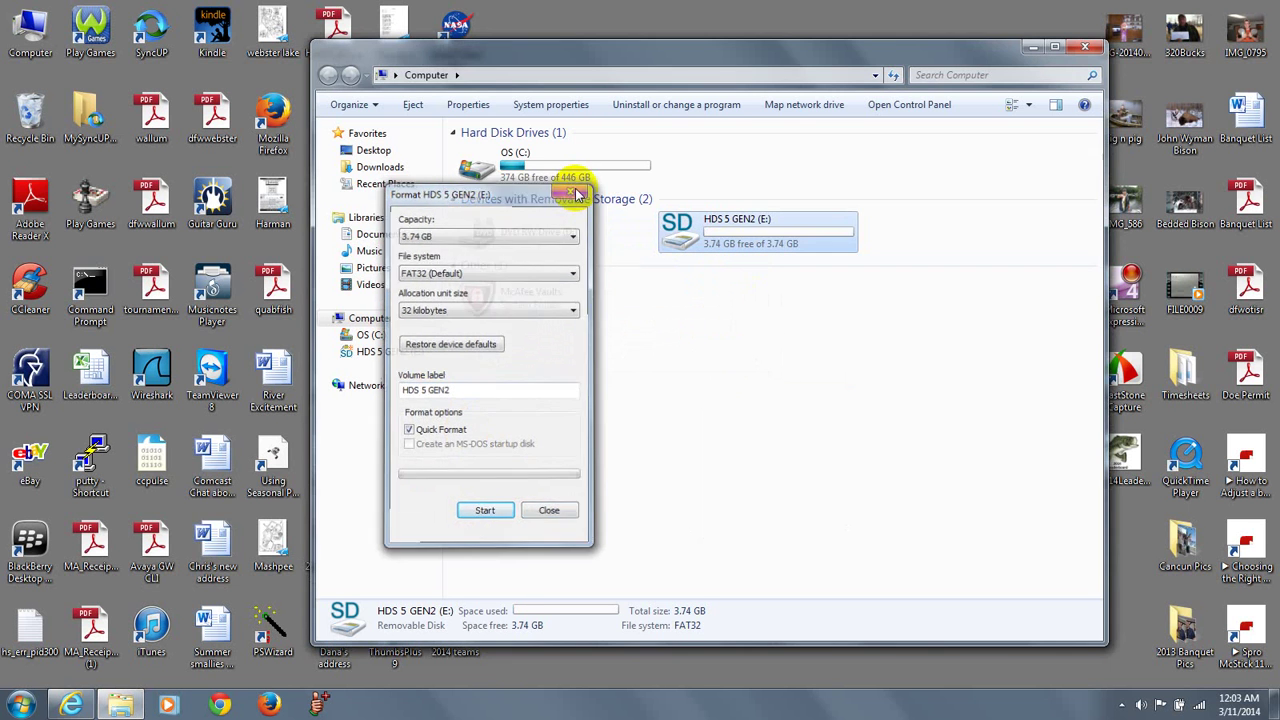
- Extract the HDS_Gen2_Touch-2.5-45.1.38-Standard-1 zip from the Lowrance Update 2.5 folder on C: into C:\Lowrance Update 2.5\HDS_Gen2_Touch-2.5-45.1.38-Standard-1
double_click(484, 170)
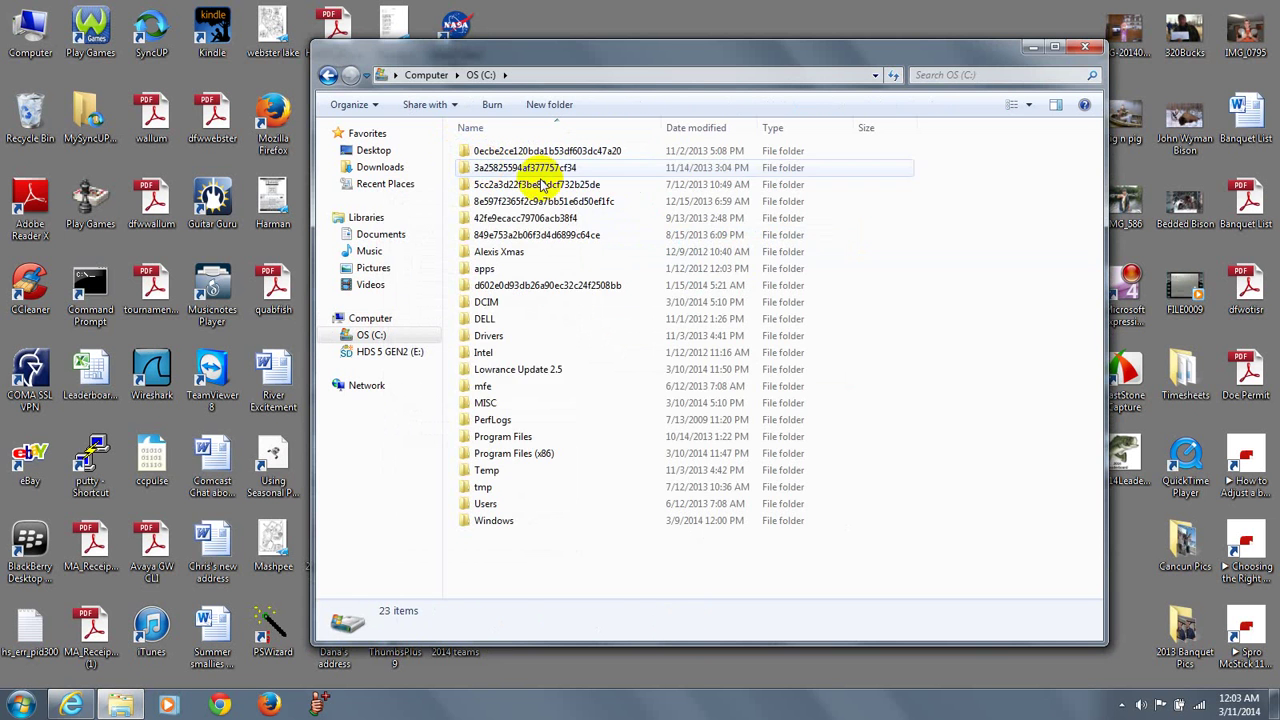
double_click(508, 370)
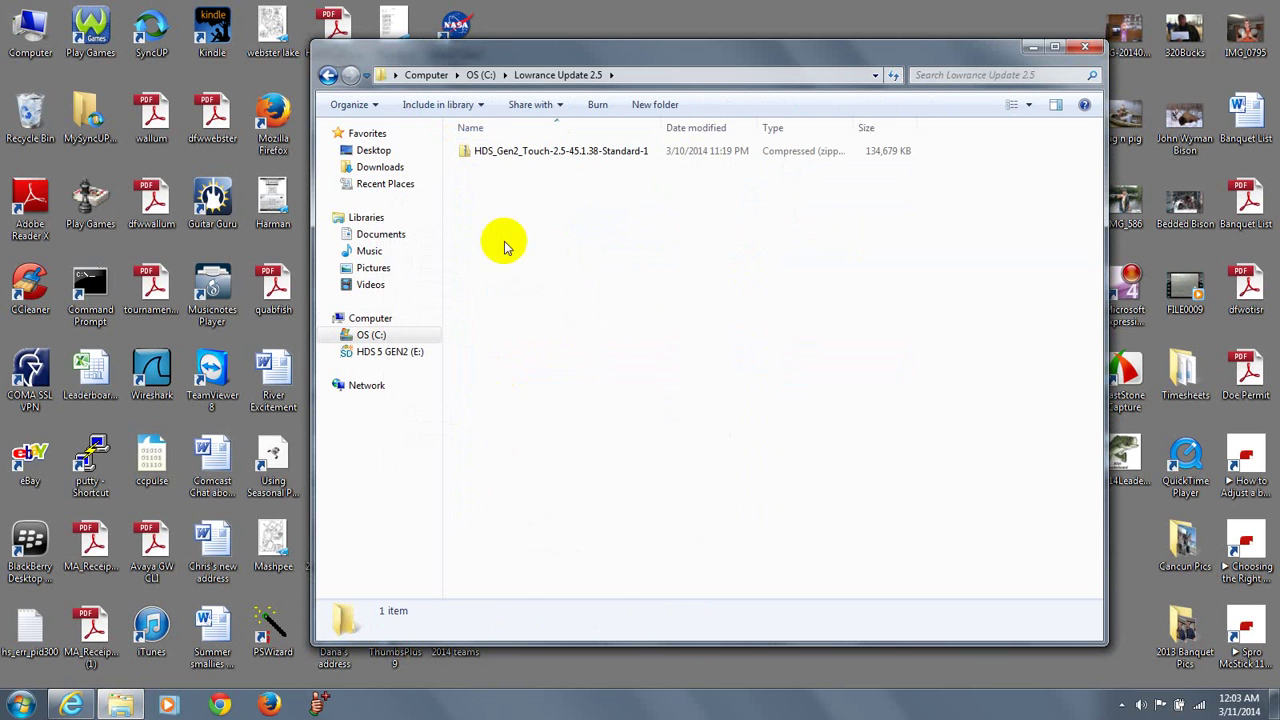
right_click(537, 152)
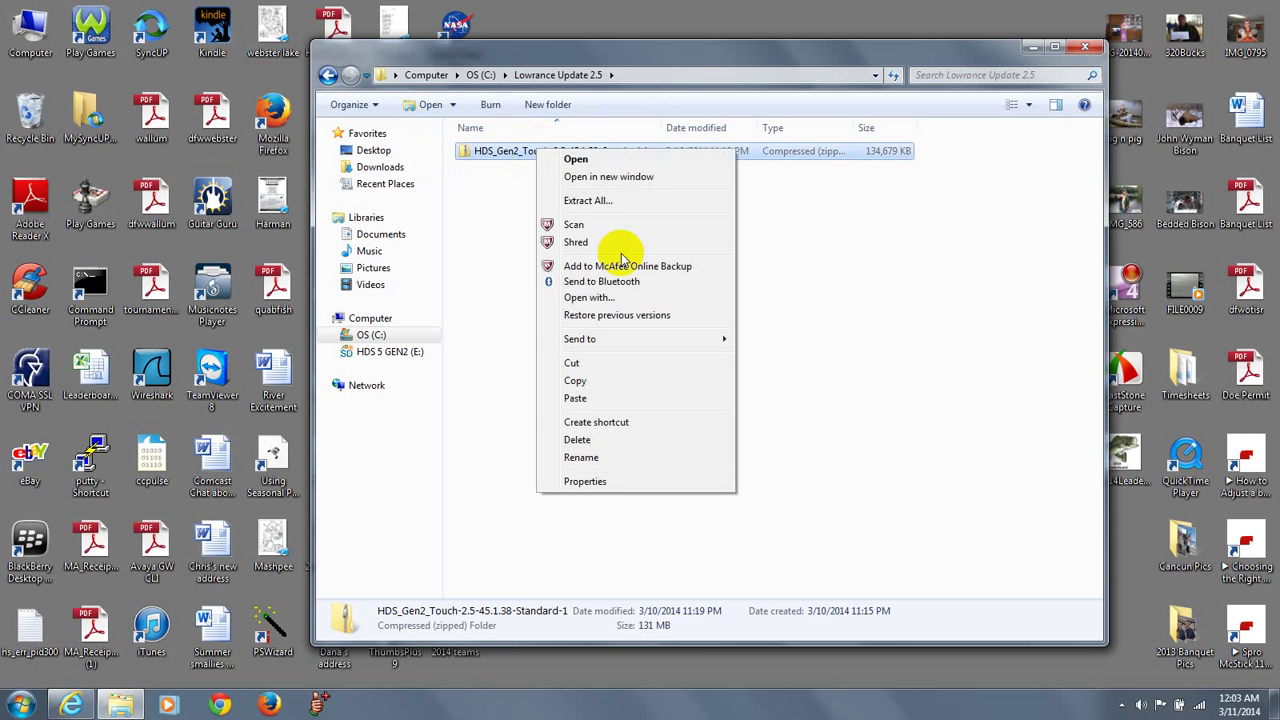
click(578, 202)
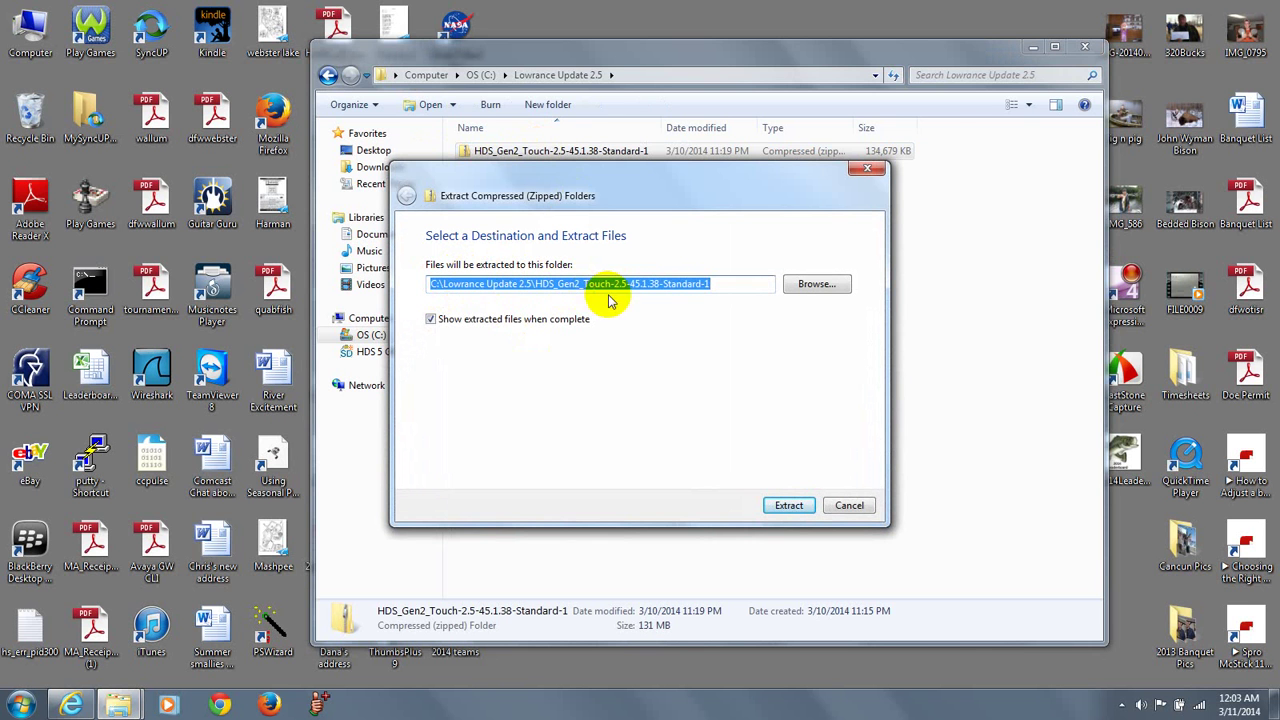
click(789, 505)
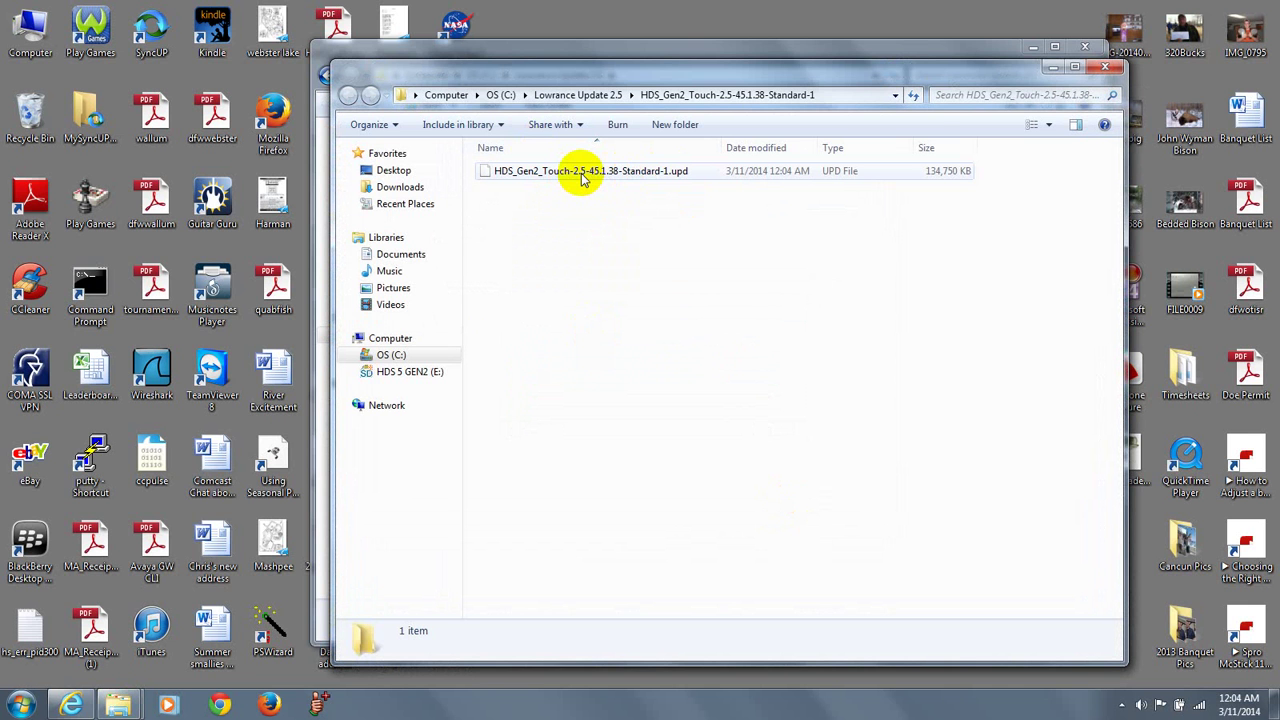
- Copy the extracted HDS_Gen2_Touch-2.5-45.1.38-Standard-1.upd file into the root of the HDS 5 GEN2 (E:) SD card
click(580, 175)
right_click(580, 173)
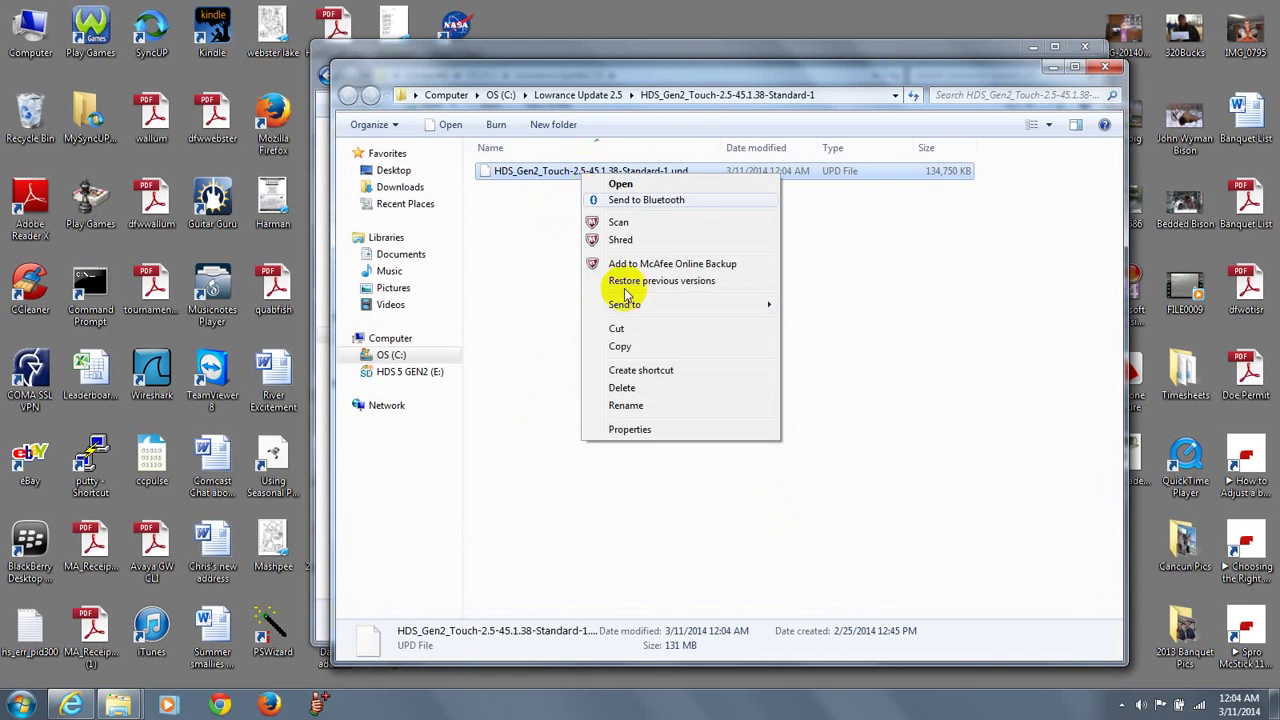
click(632, 350)
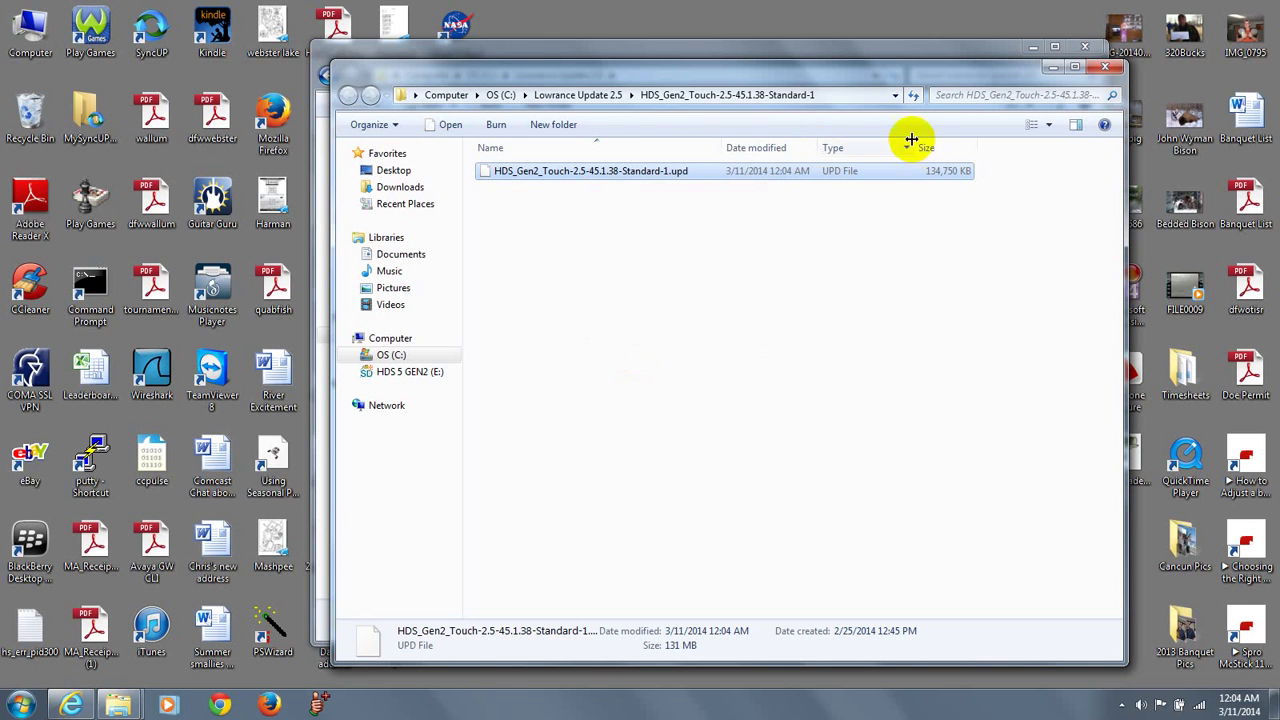
drag(928, 77, 903, 269)
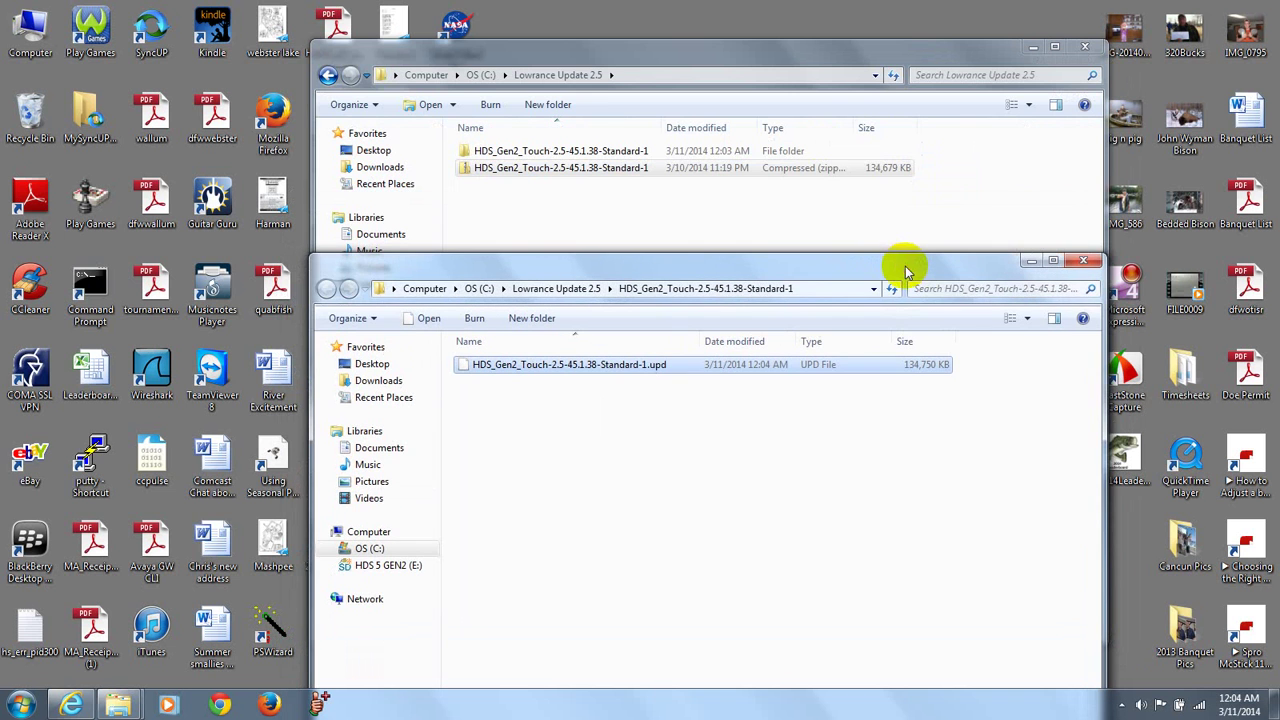
click(329, 76)
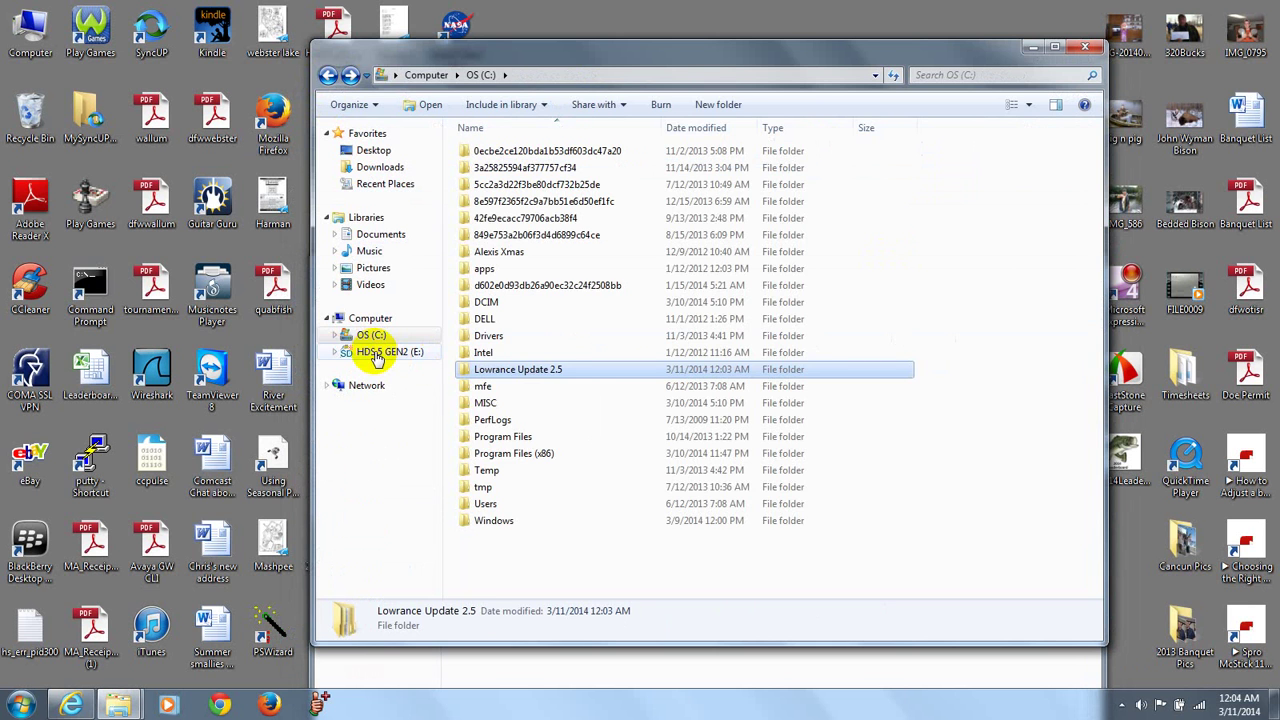
click(378, 355)
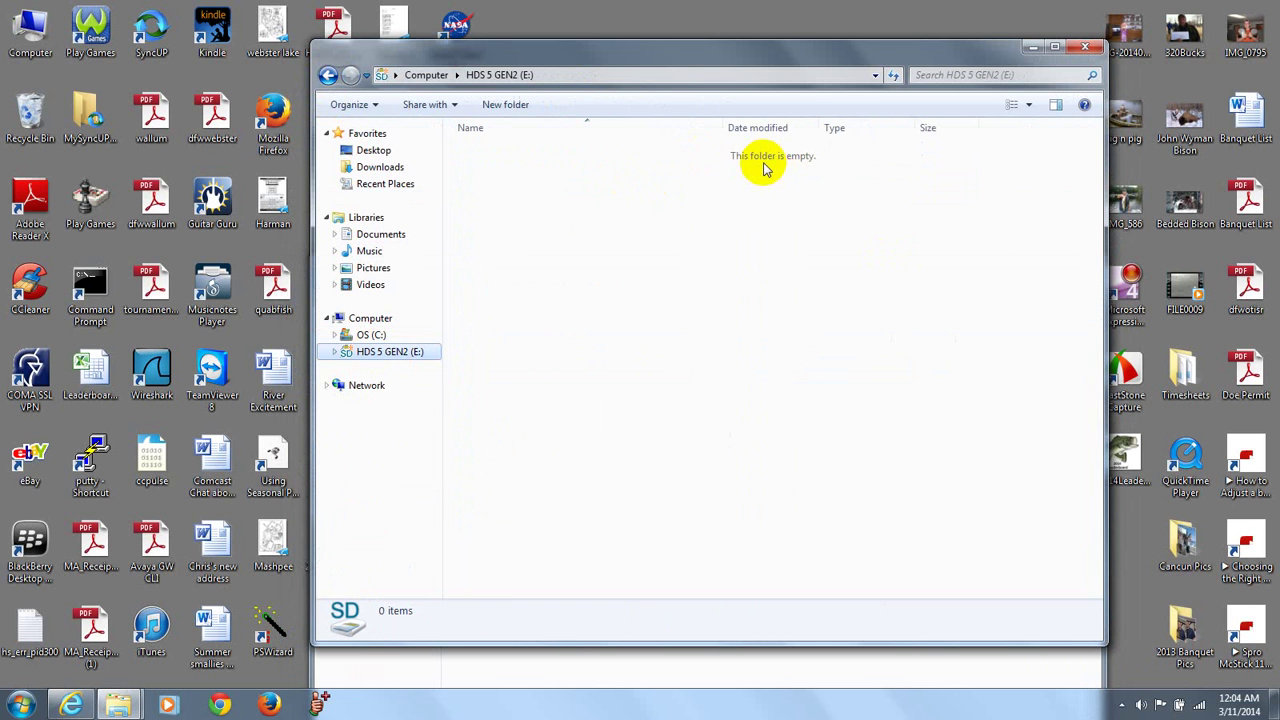
right_click(557, 233)
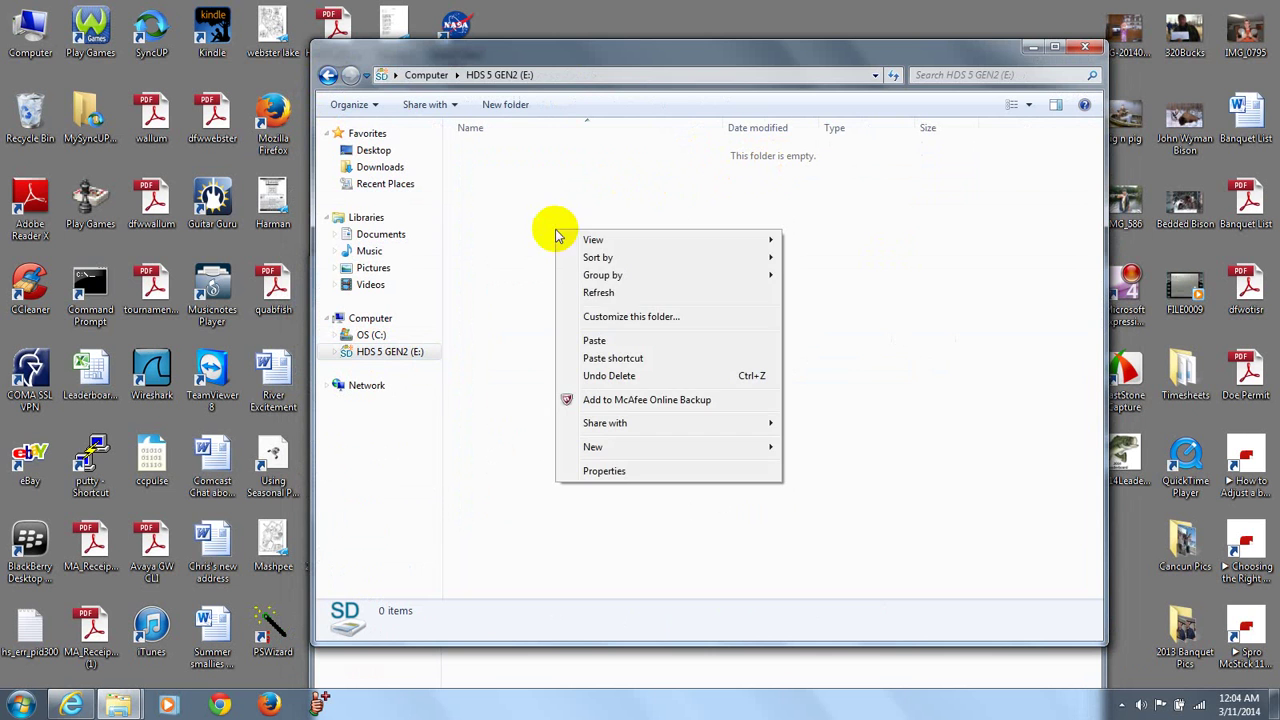
click(616, 346)
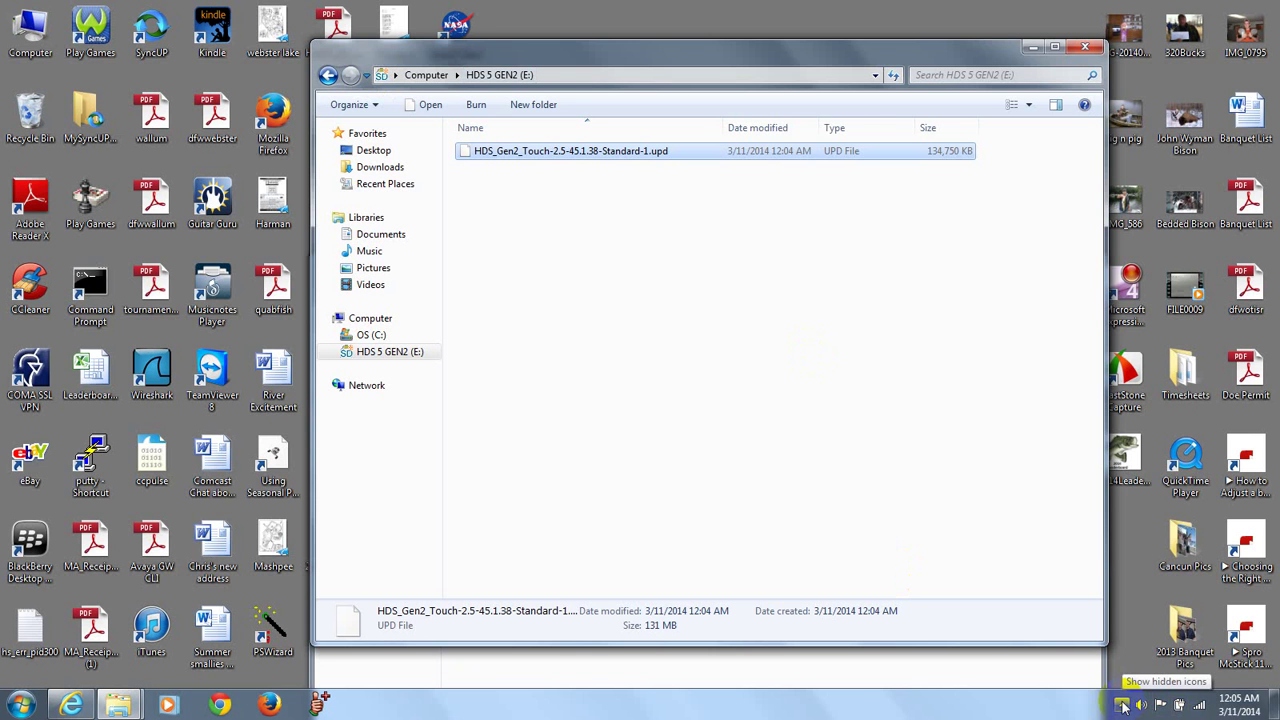
- Check the hidden notification icons, close them, and bring up the taskbar's options
click(1122, 706)
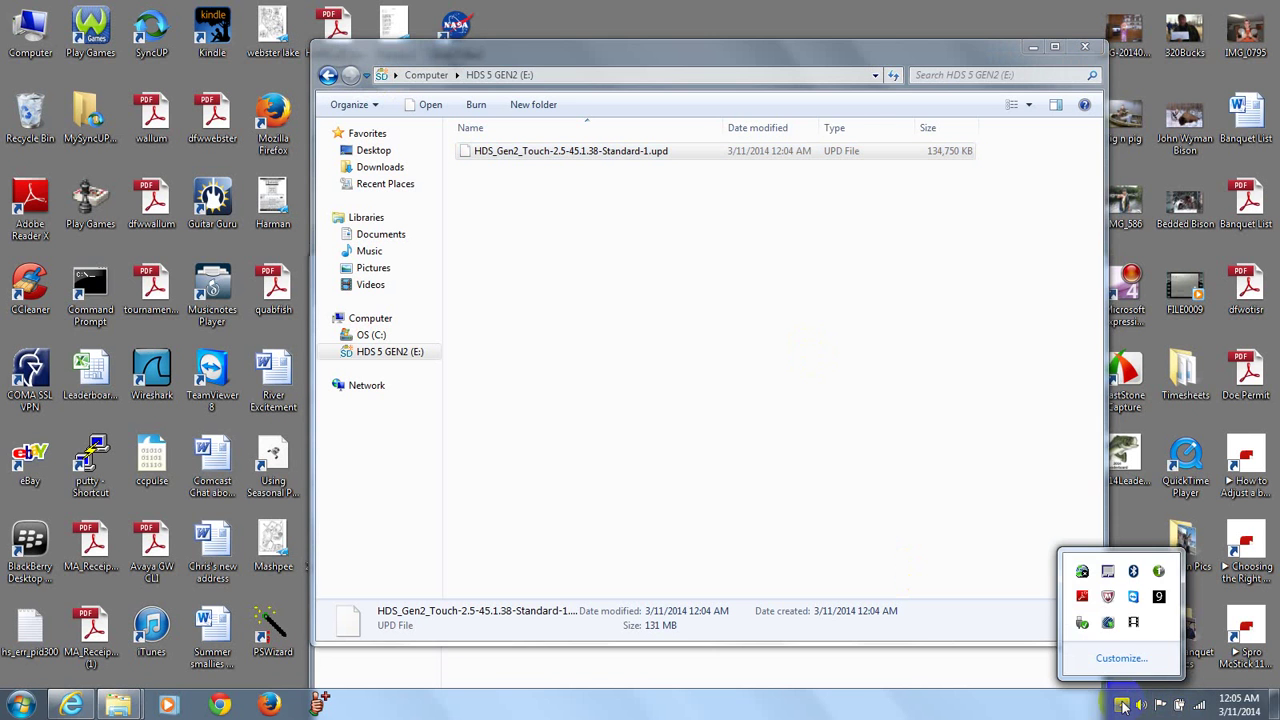
click(762, 630)
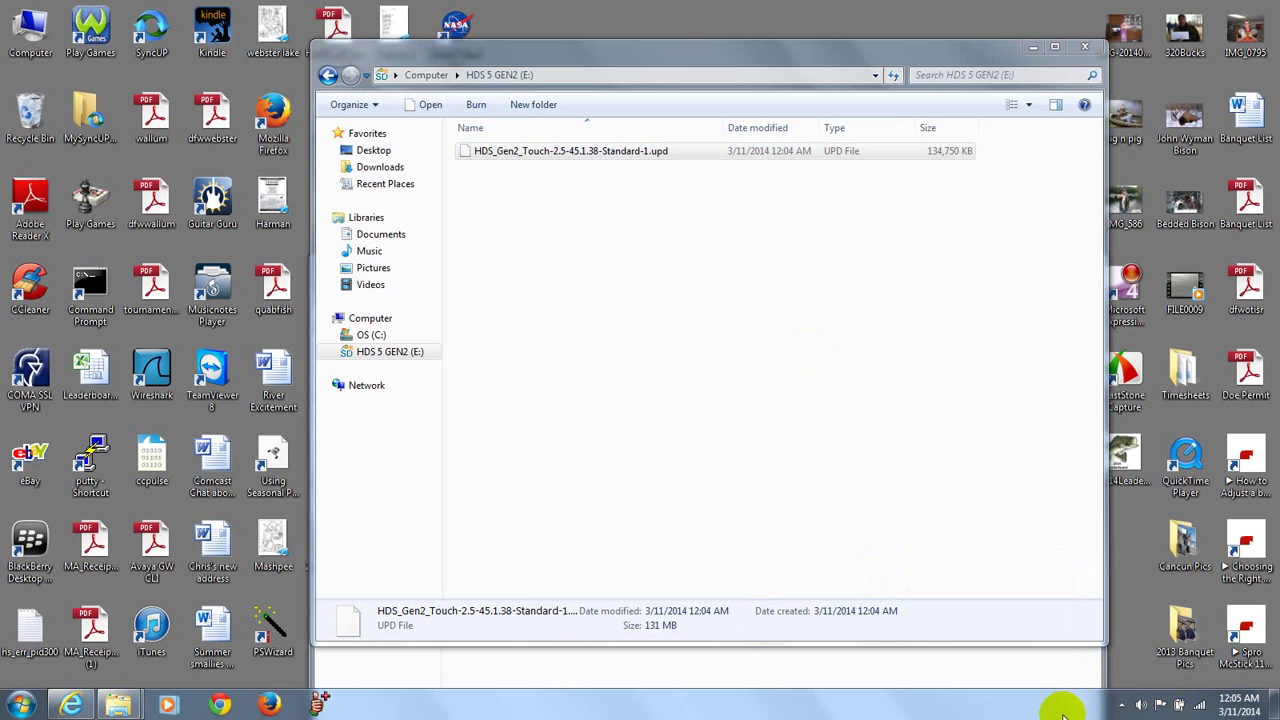
right_click(1063, 714)
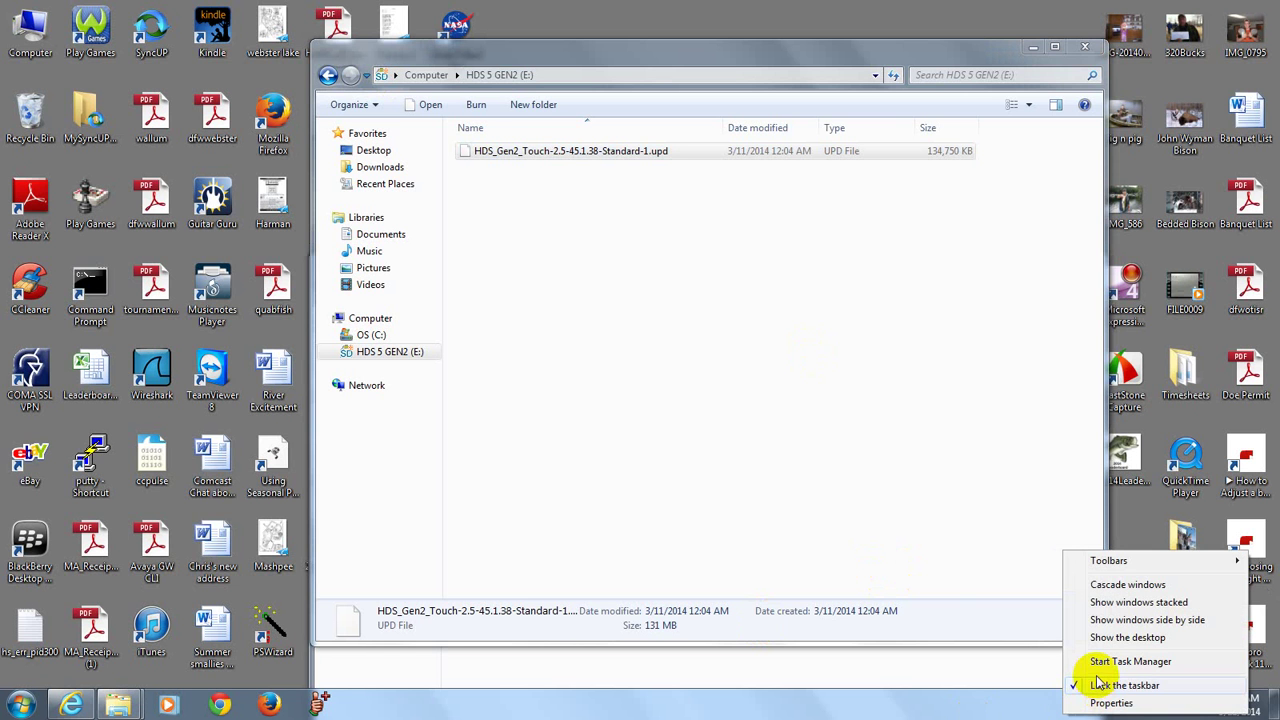